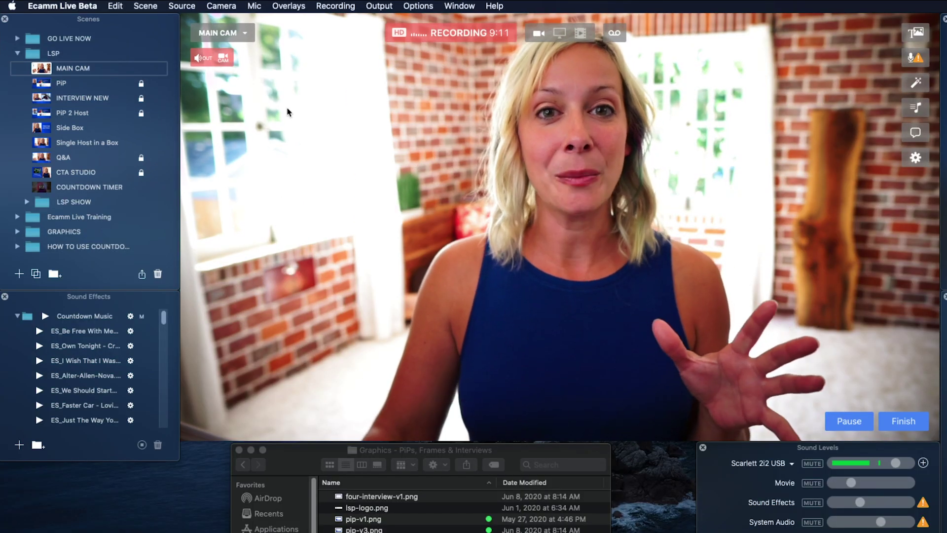
- Switch the live output to the PiP scene, then return to the MAIN CAM scene
{"action": "mouse_move", "coordinate": [413, 214]}
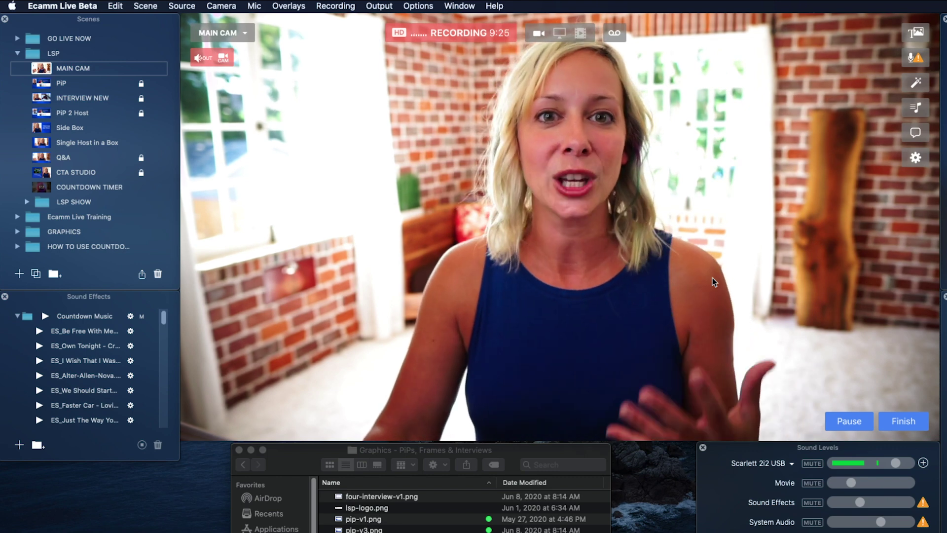
{"action": "mouse_move", "coordinate": [641, 231]}
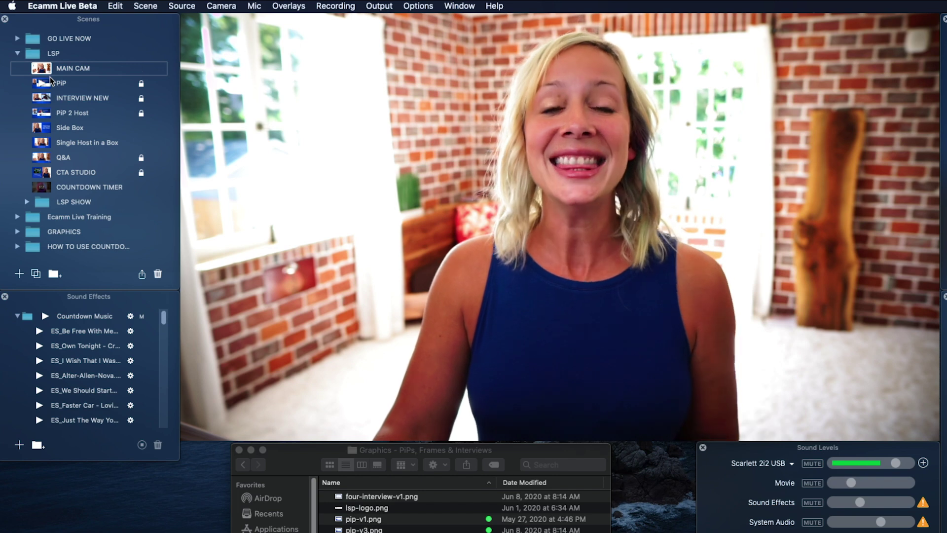
{"action": "left_click", "coordinate": [41, 83]}
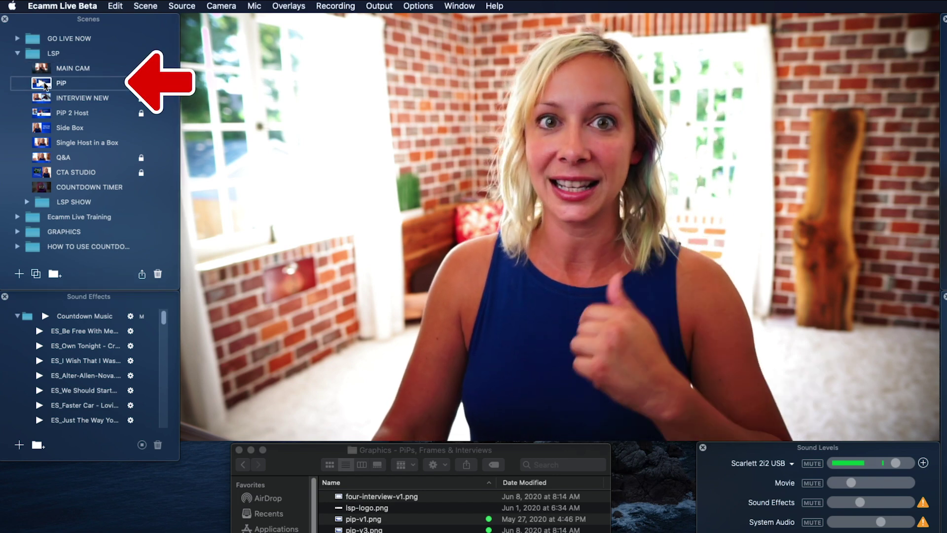
{"action": "left_click", "coordinate": [44, 84]}
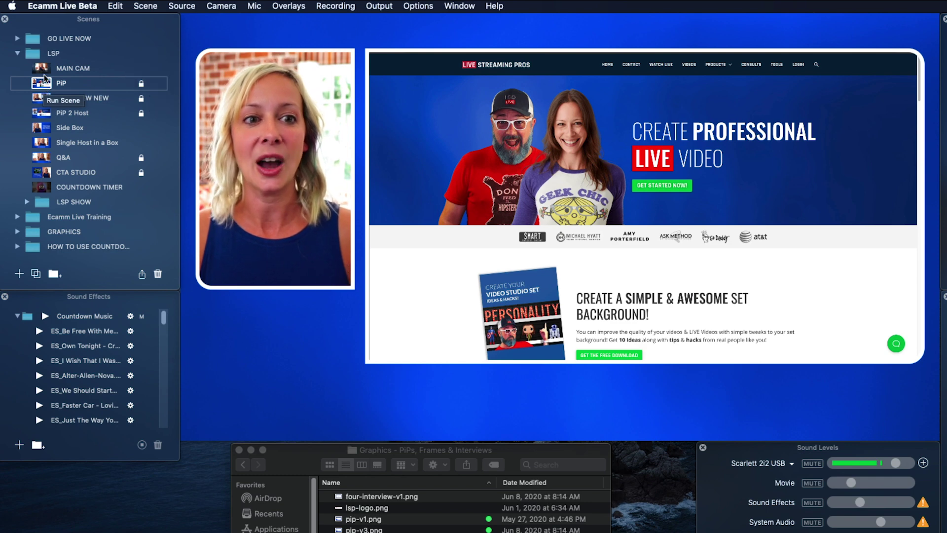
{"action": "left_click", "coordinate": [43, 70]}
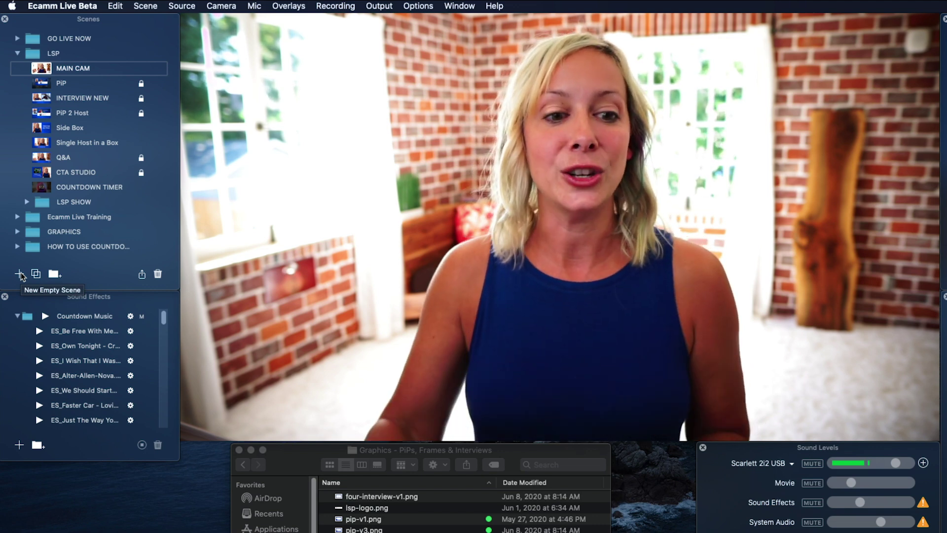
- Create a new empty scene named PIP TRAINING in the LSP folder below MAIN CAM
{"action": "left_click", "coordinate": [20, 274]}
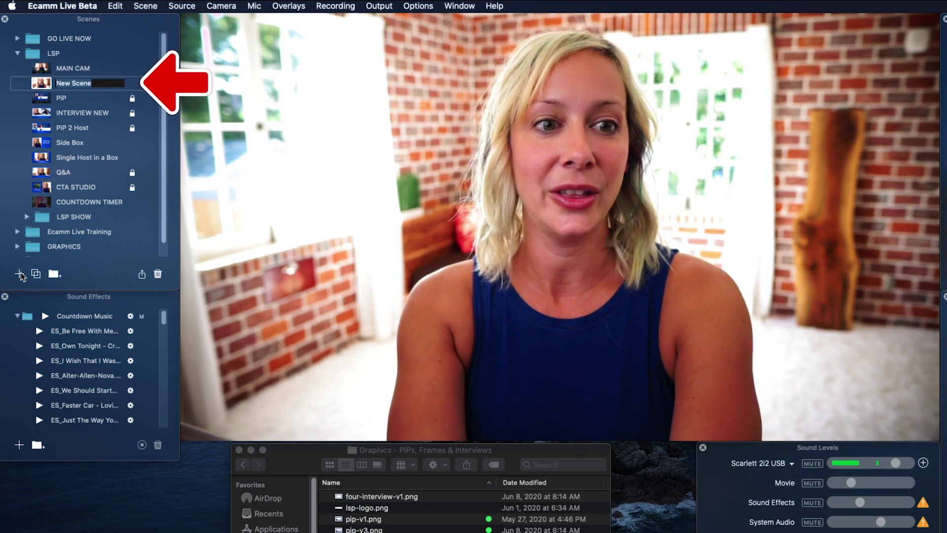
{"action": "type", "text": "Pi"}
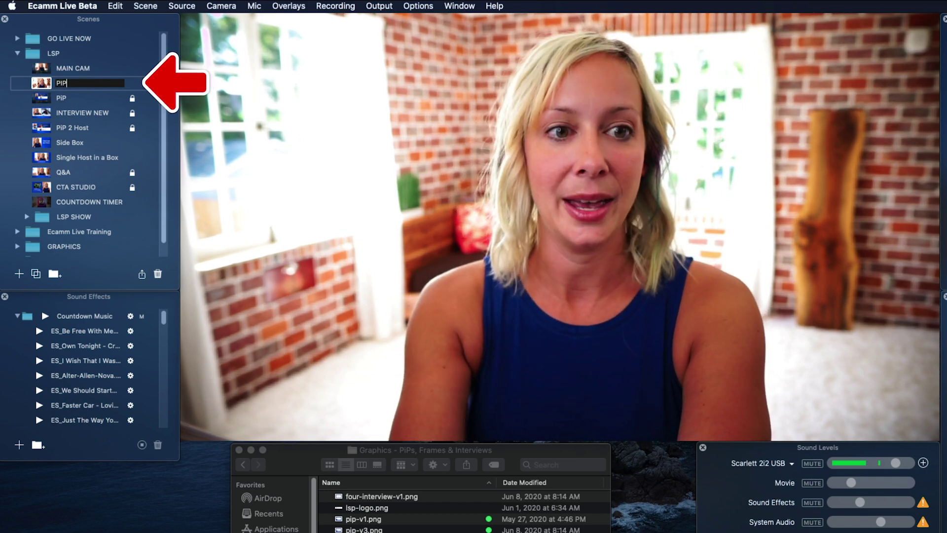
{"action": "type", "text": "P TRAINING"}
{"action": "key", "text": "Return"}
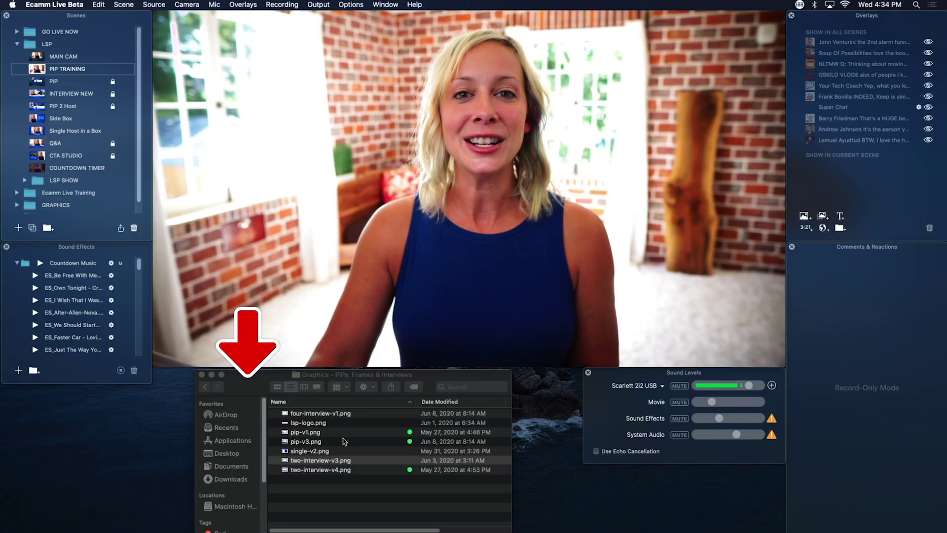
{"action": "left_click", "coordinate": [317, 432]}
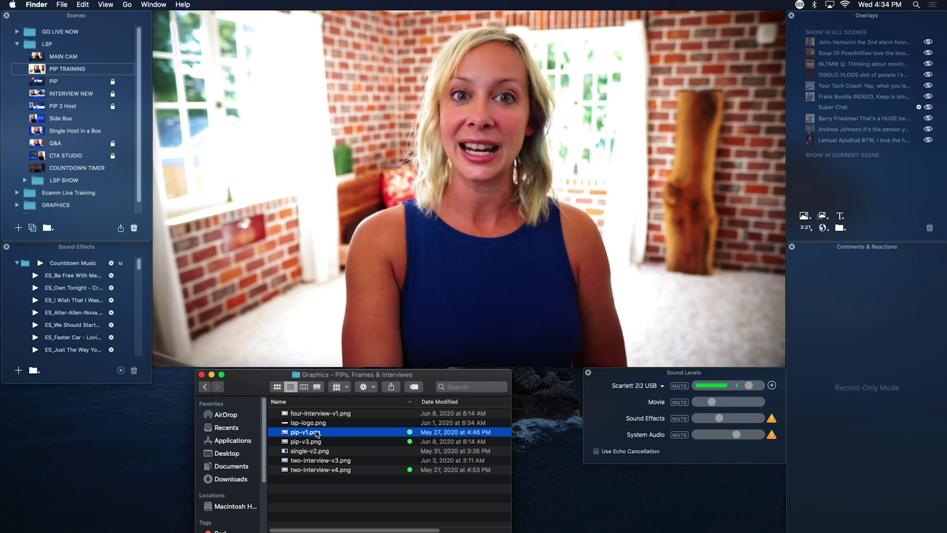
{"action": "key", "text": "space"}
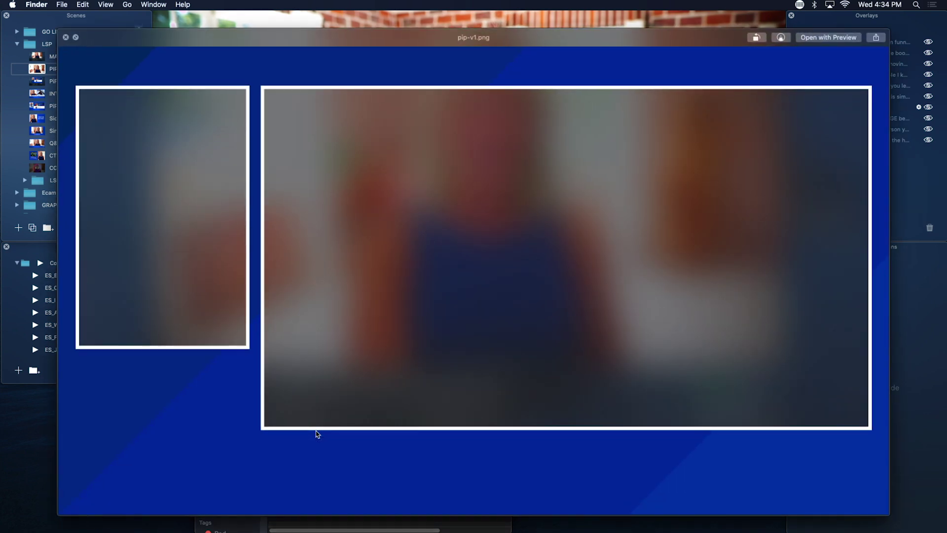
{"action": "left_click", "coordinate": [257, 20]}
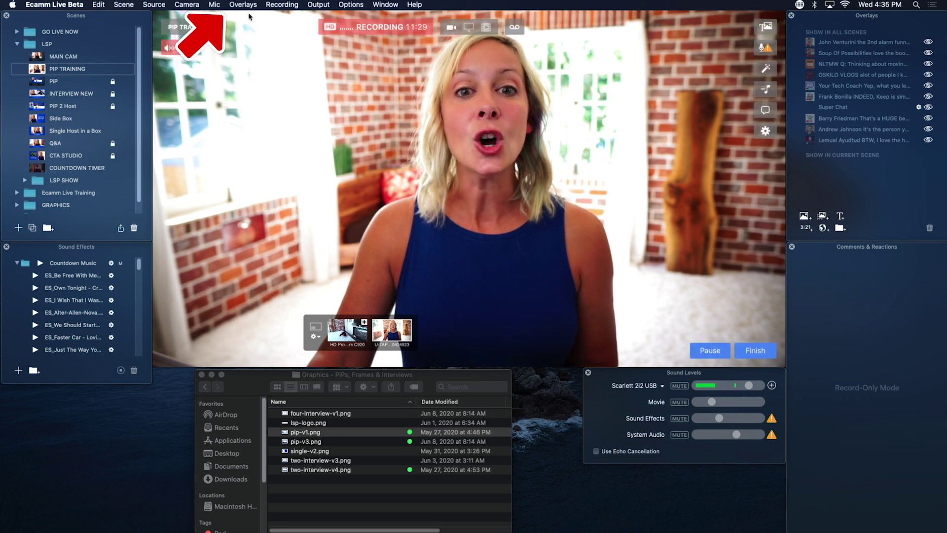
{"action": "left_click", "coordinate": [243, 5]}
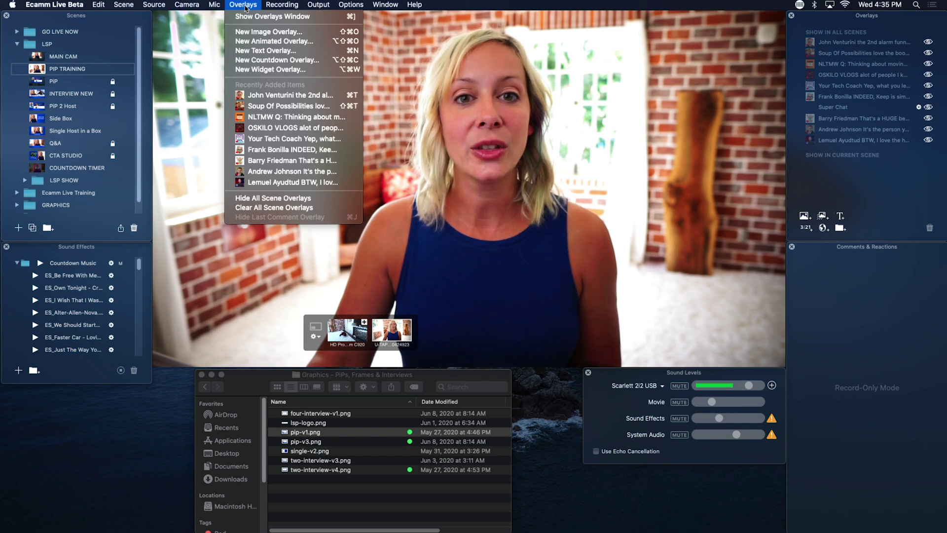
{"action": "left_click", "coordinate": [247, 33]}
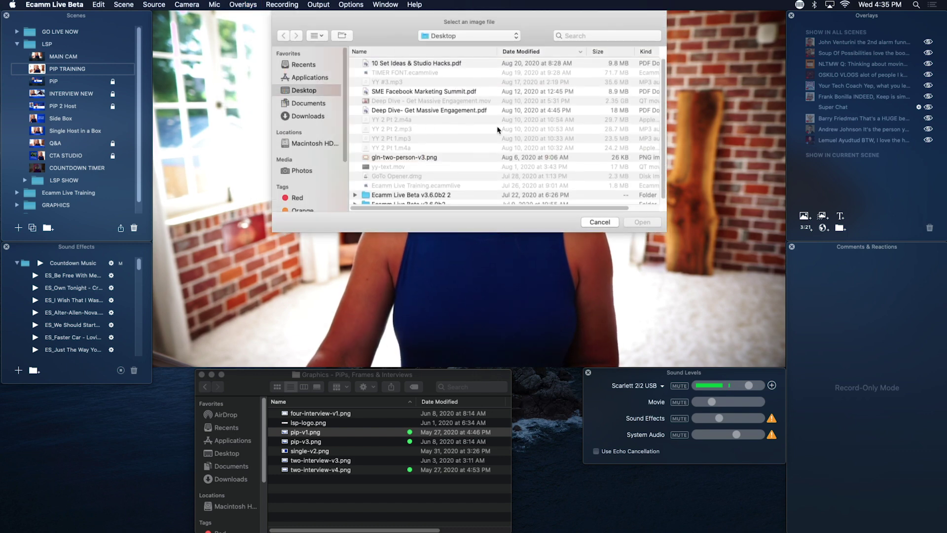
{"action": "left_click", "coordinate": [615, 223]}
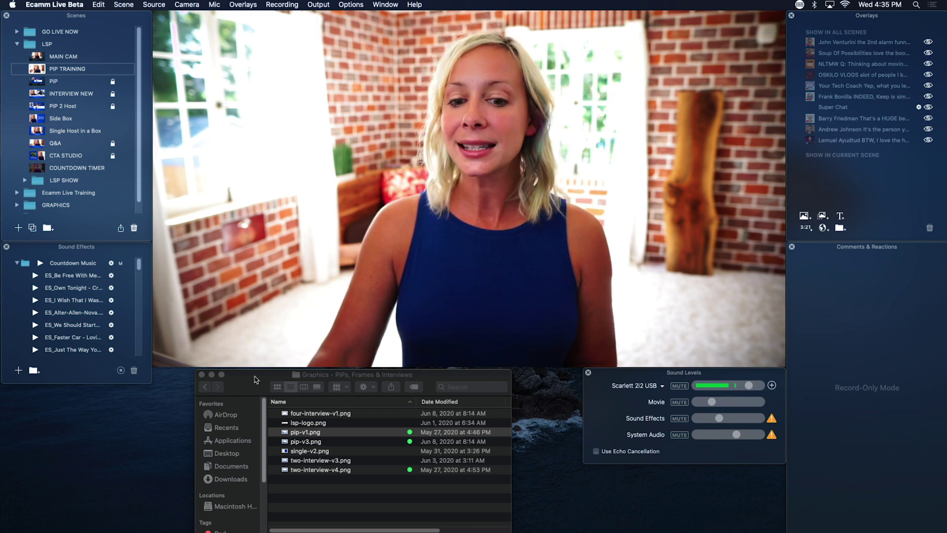
{"action": "left_click", "coordinate": [298, 431]}
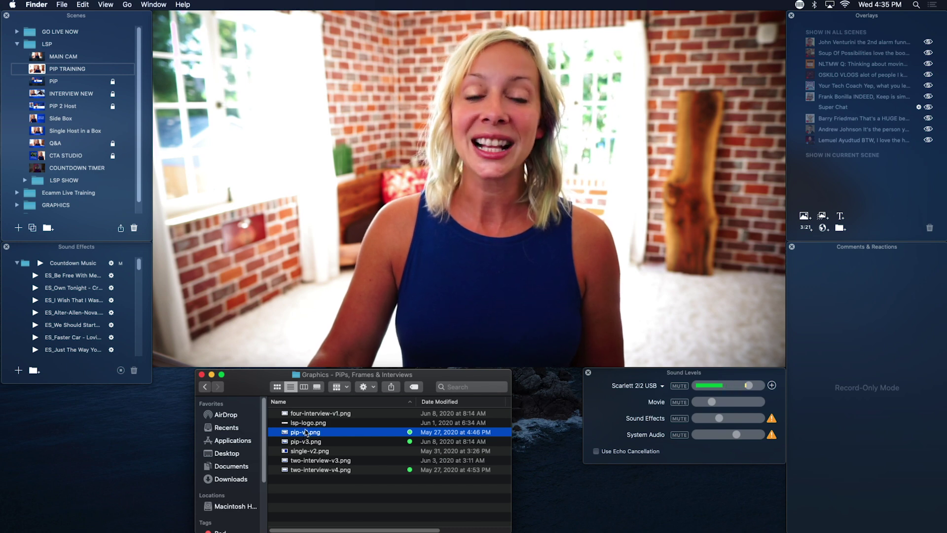
- Drag pip-v1.png from Finder onto the preview as the PIP TRAINING frame overlay
{"action": "left_click_drag", "start_coordinate": [306, 431], "coordinate": [352, 151]}
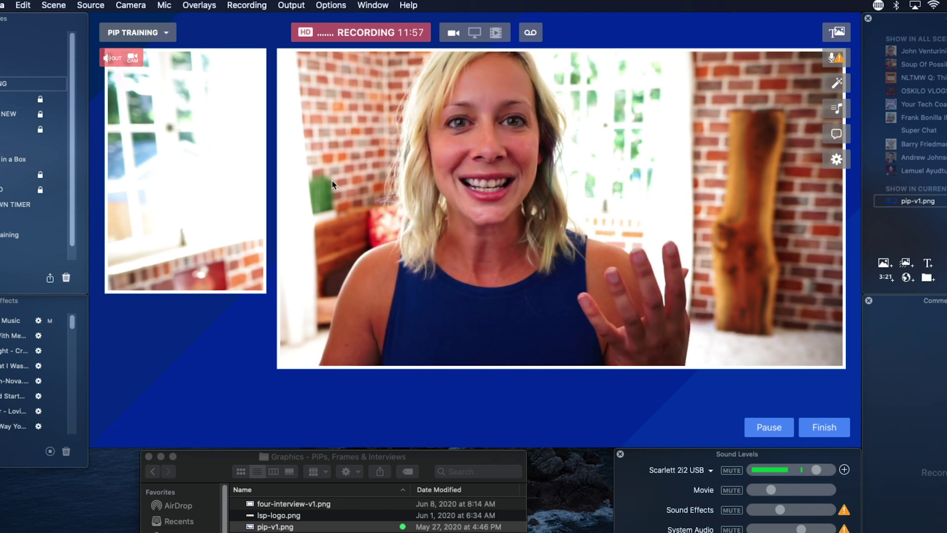
{"action": "mouse_move", "coordinate": [361, 87]}
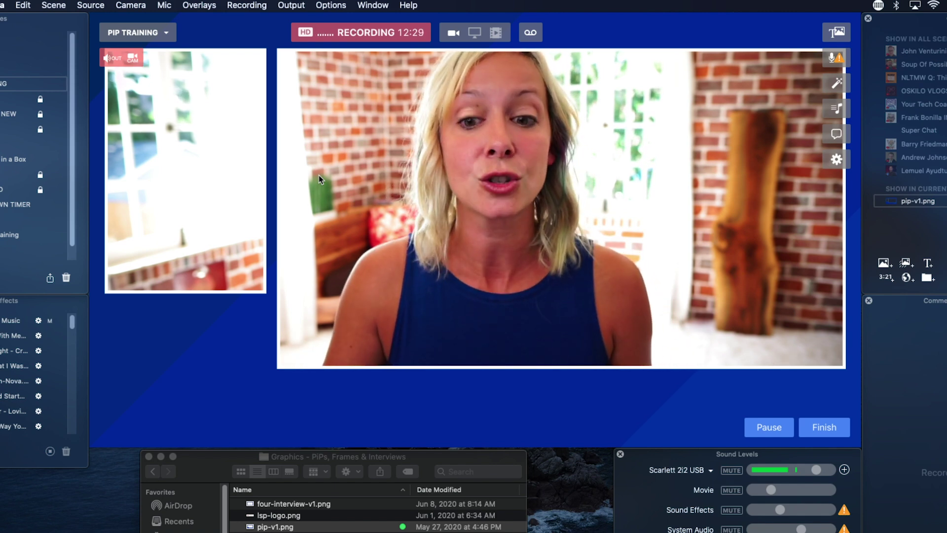
{"action": "mouse_move", "coordinate": [263, 189]}
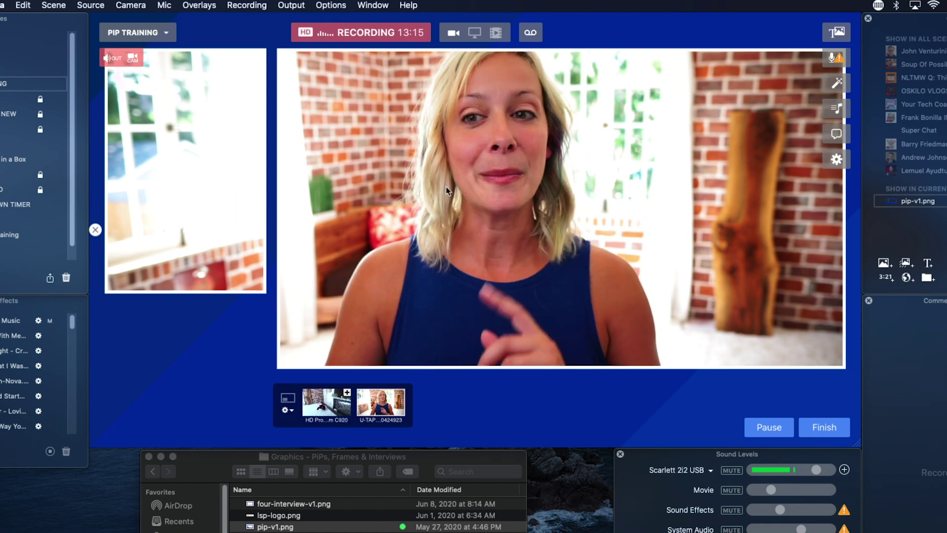
- Share the Secondary Display as the main source and move the camera inset to the left frame's top-left
{"action": "left_click", "coordinate": [474, 32]}
{"action": "mouse_move", "coordinate": [394, 224]}
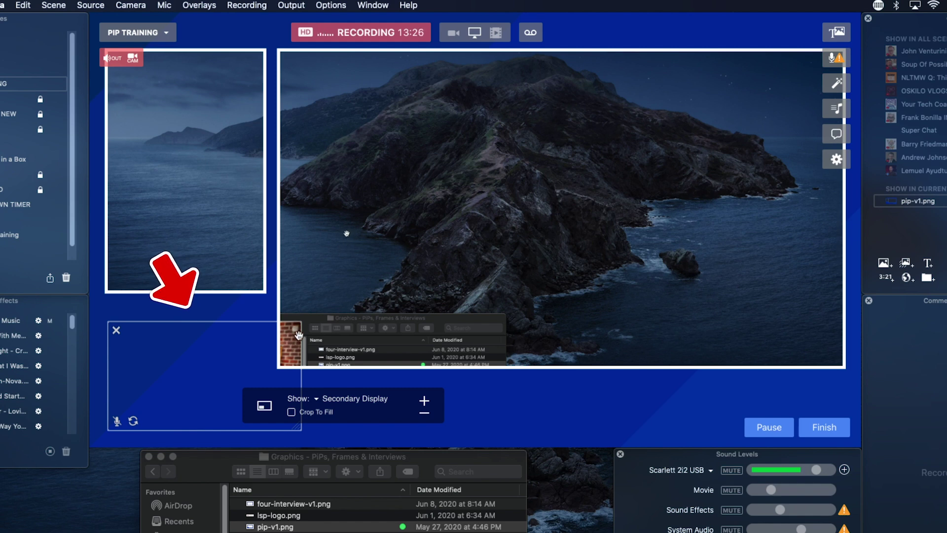
{"action": "left_click_drag", "start_coordinate": [291, 340], "coordinate": [316, 85]}
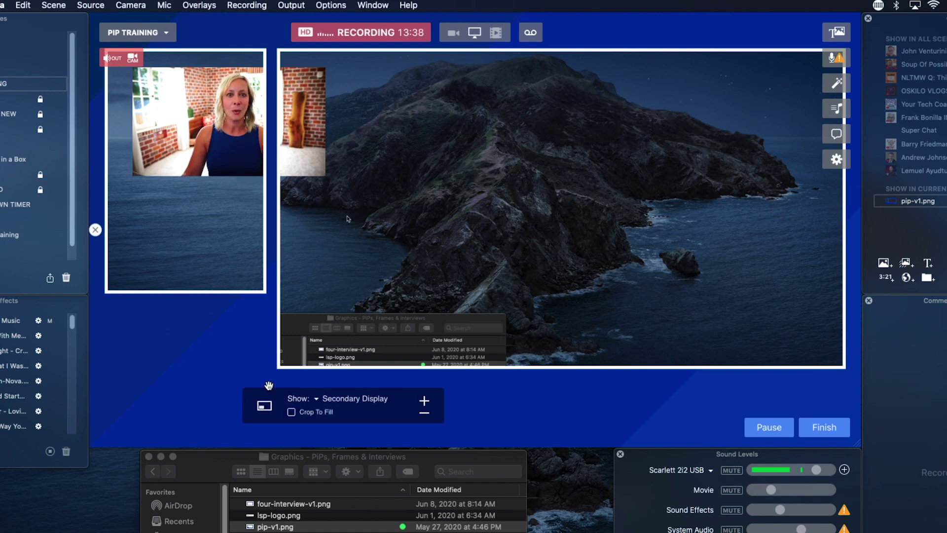
{"action": "left_click_drag", "start_coordinate": [233, 134], "coordinate": [206, 117]}
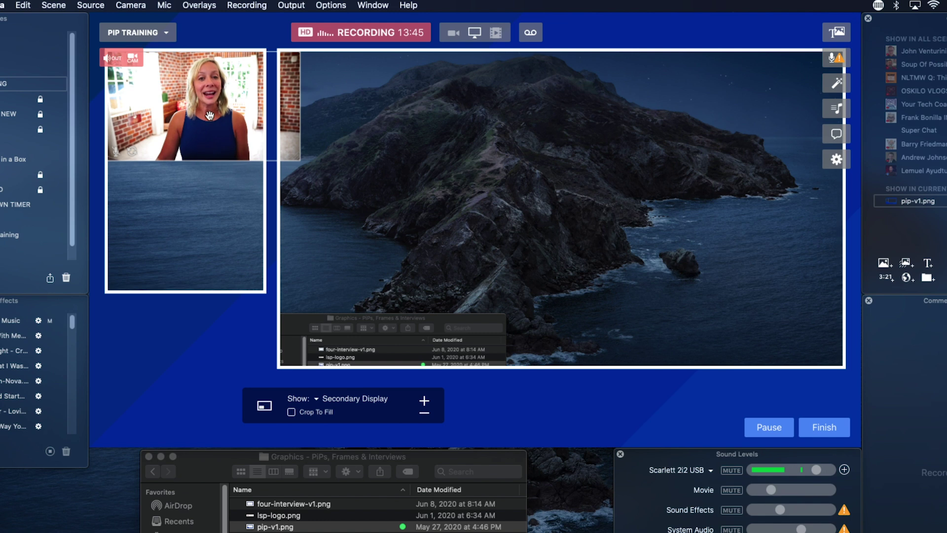
- Reshape the camera inset to Tall (9:16) and enlarge it to fill the left frame
{"action": "right_click", "coordinate": [211, 117]}
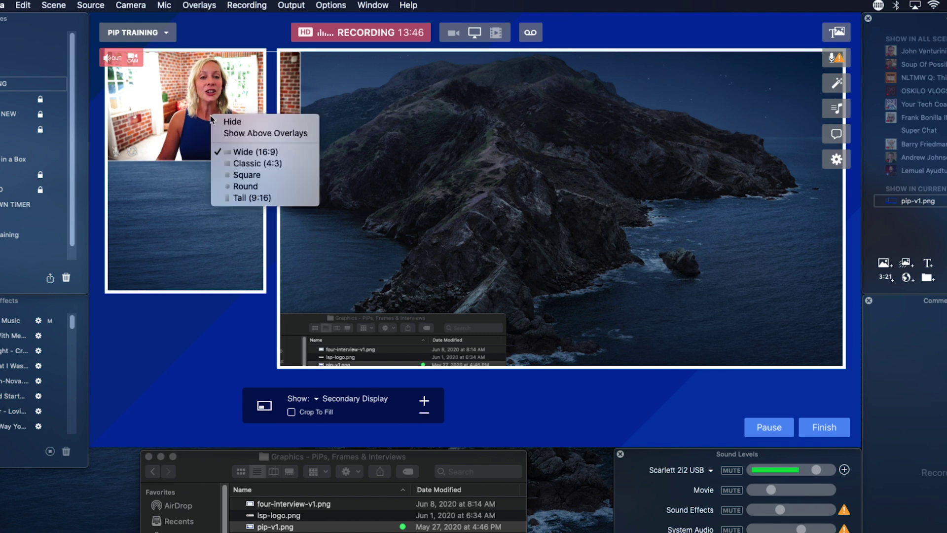
{"action": "left_click", "coordinate": [267, 185]}
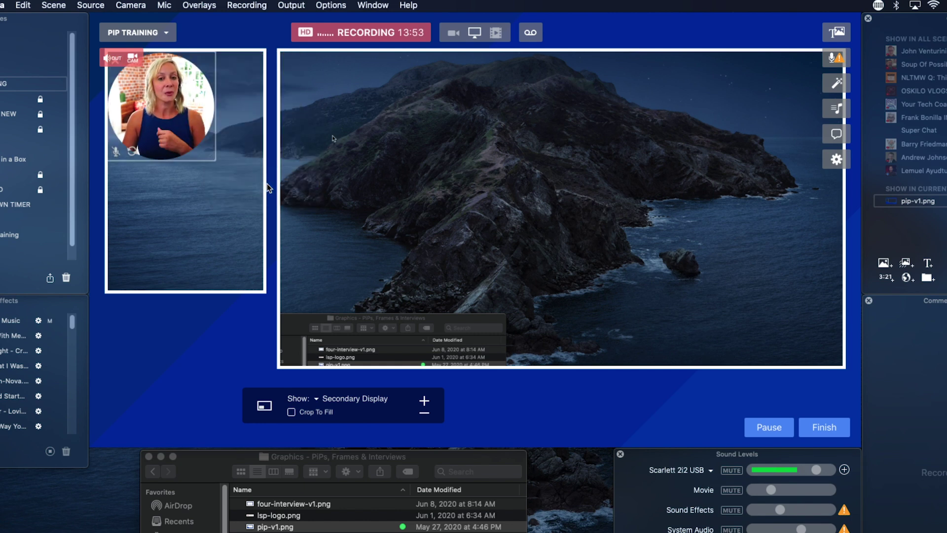
{"action": "right_click", "coordinate": [188, 106]}
{"action": "left_click", "coordinate": [224, 192]}
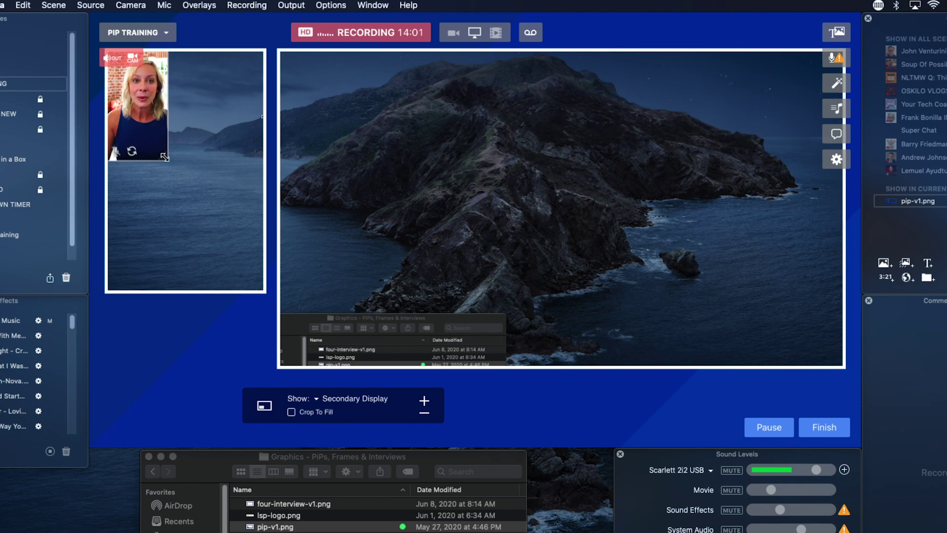
{"action": "left_click_drag", "start_coordinate": [166, 160], "coordinate": [308, 331]}
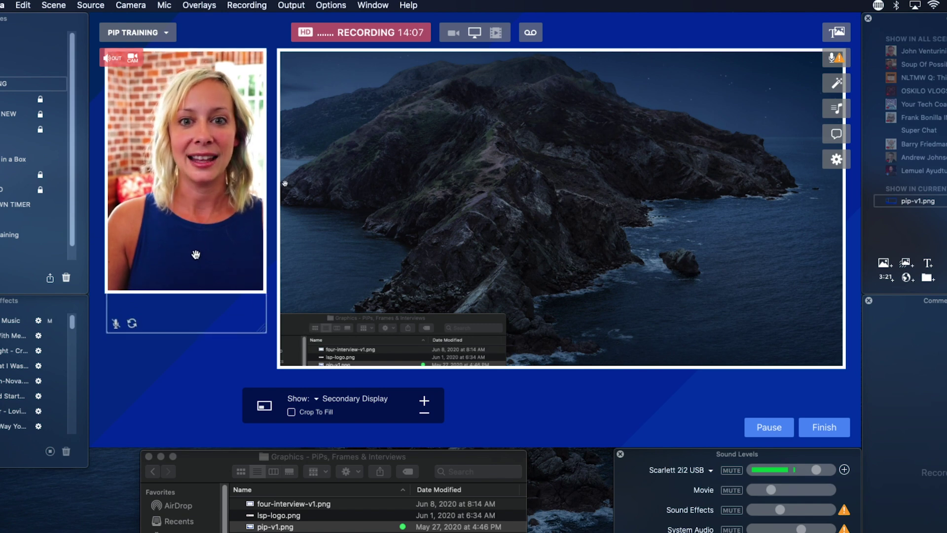
{"action": "left_click_drag", "start_coordinate": [196, 254], "coordinate": [192, 244]}
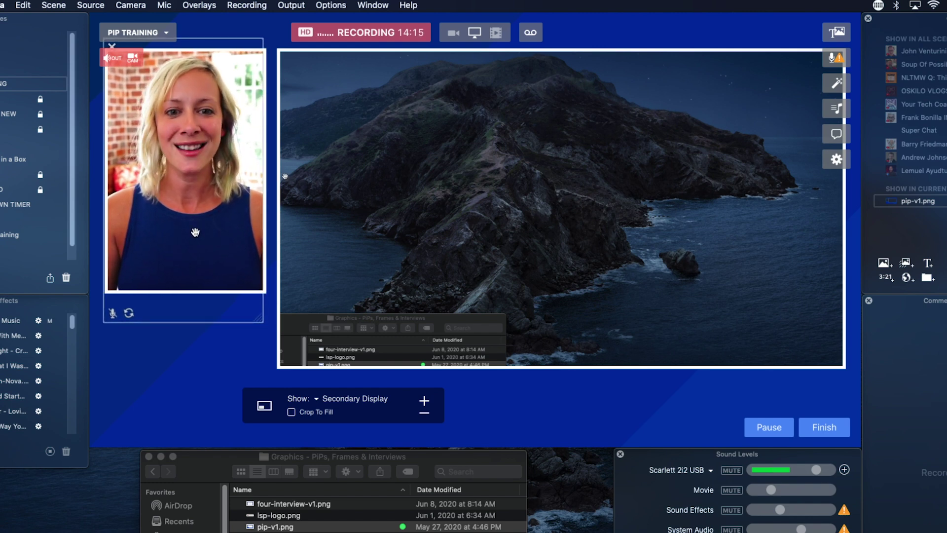
- Toggle Show Above Overlays so the camera inset sits beneath the frame graphic
{"action": "right_click", "coordinate": [210, 187]}
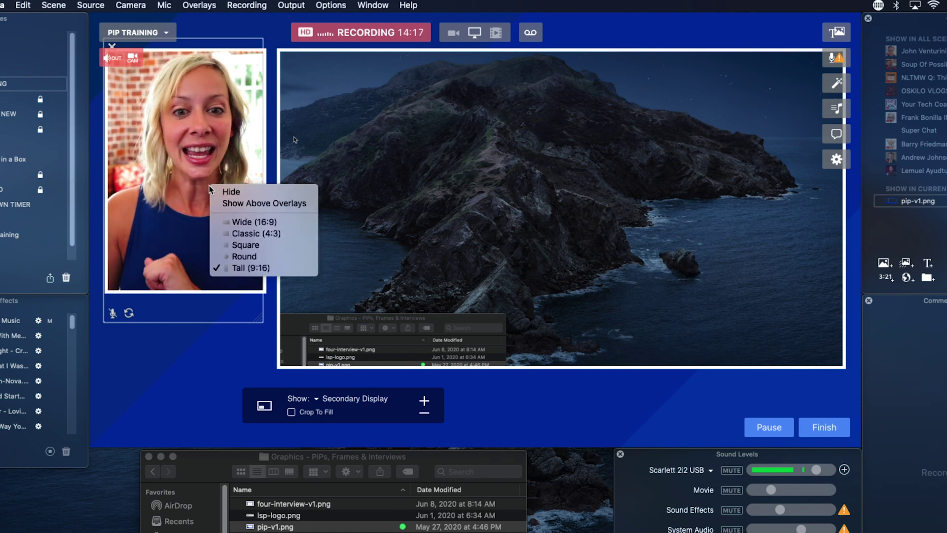
{"action": "left_click", "coordinate": [222, 203]}
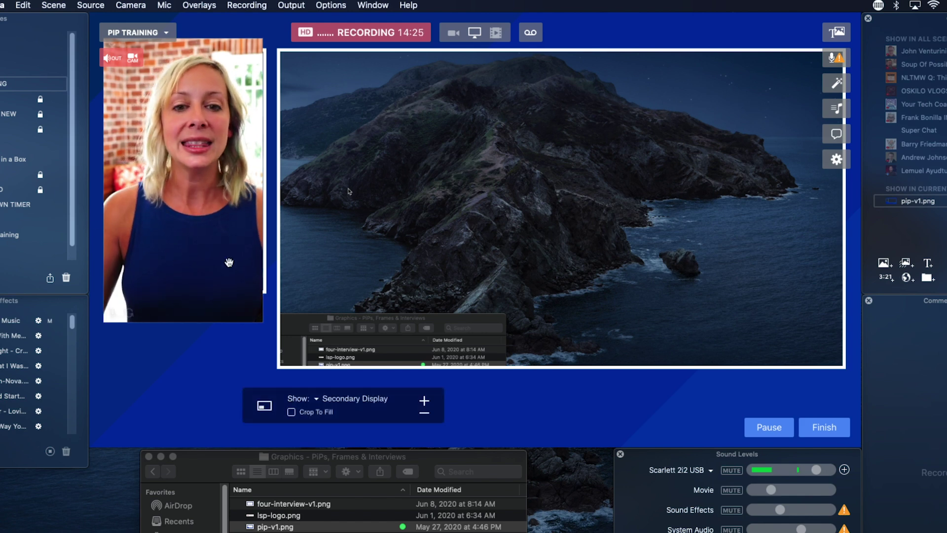
{"action": "right_click", "coordinate": [183, 231]}
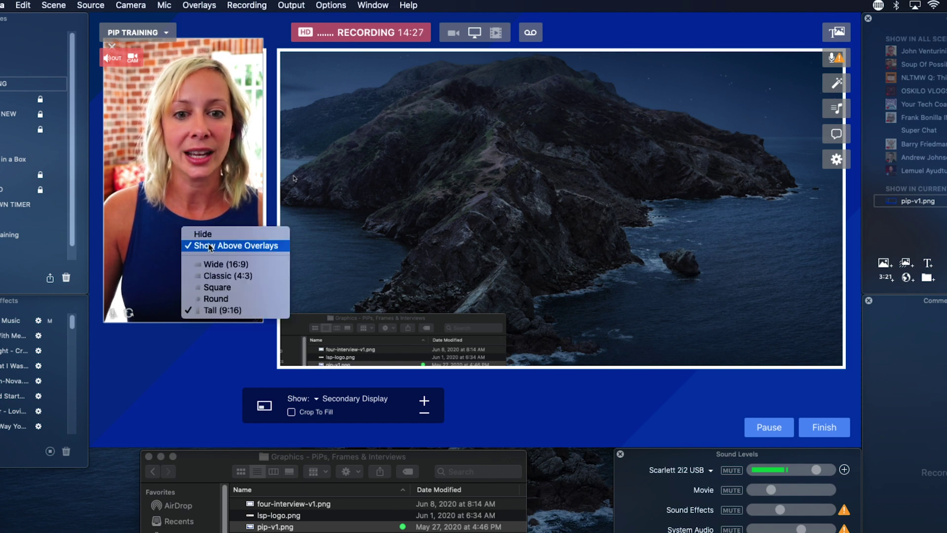
{"action": "left_click", "coordinate": [210, 246]}
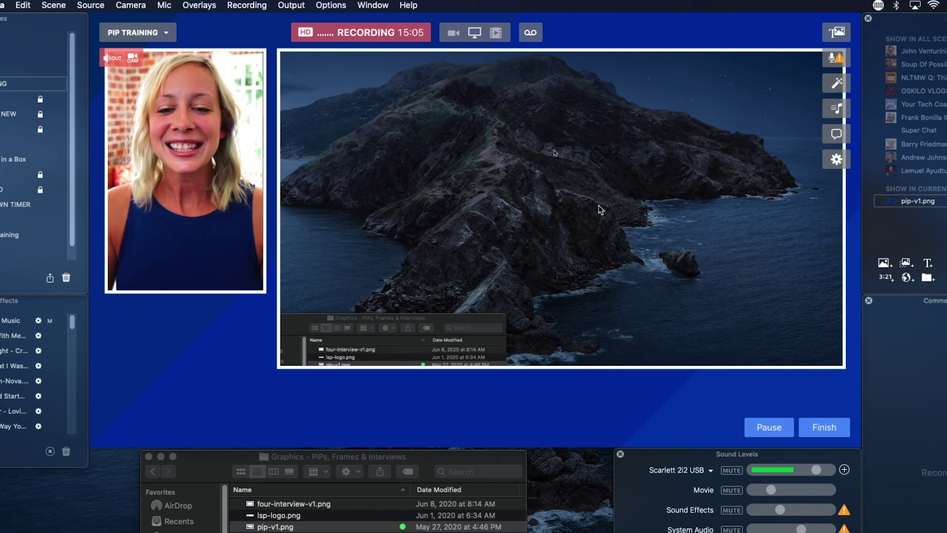
- Switch the screen share from the Secondary Display to the Primary Display
{"action": "mouse_move", "coordinate": [297, 402]}
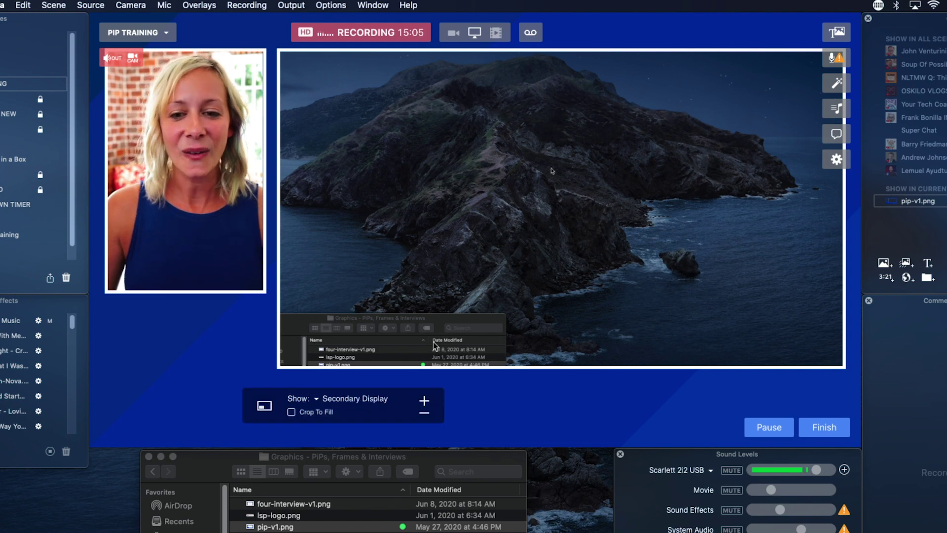
{"action": "left_click", "coordinate": [341, 399]}
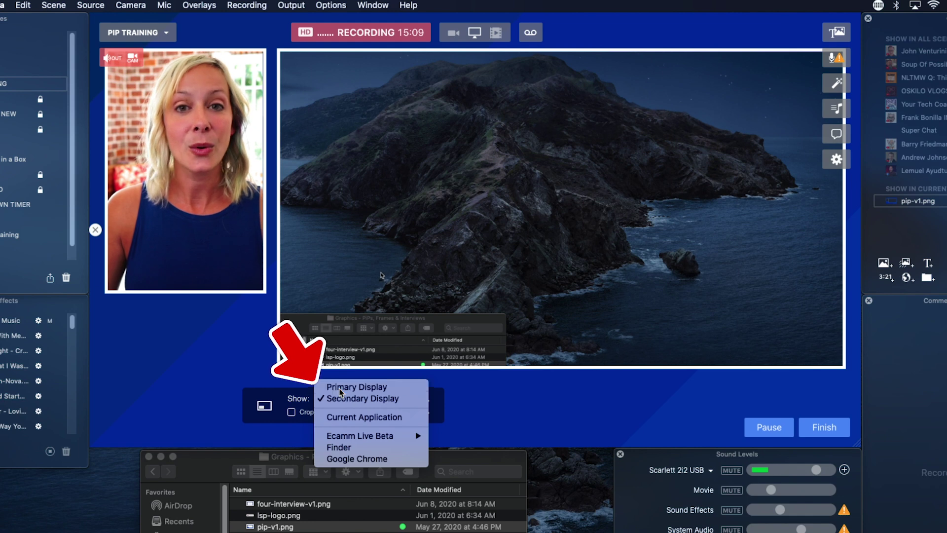
{"action": "left_click", "coordinate": [341, 388]}
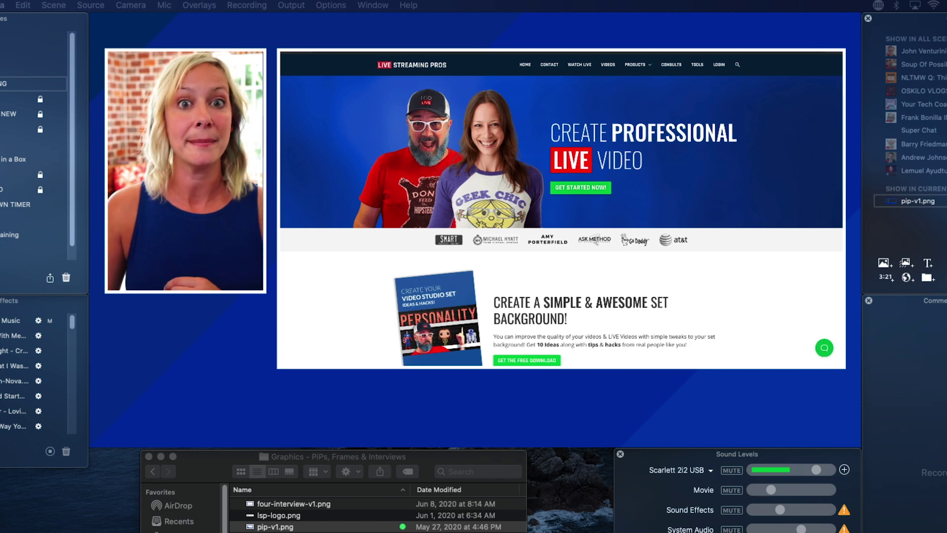
- Scroll down the Live Streaming Pros website in the screen-share view
{"action": "mouse_move", "coordinate": [415, 374]}
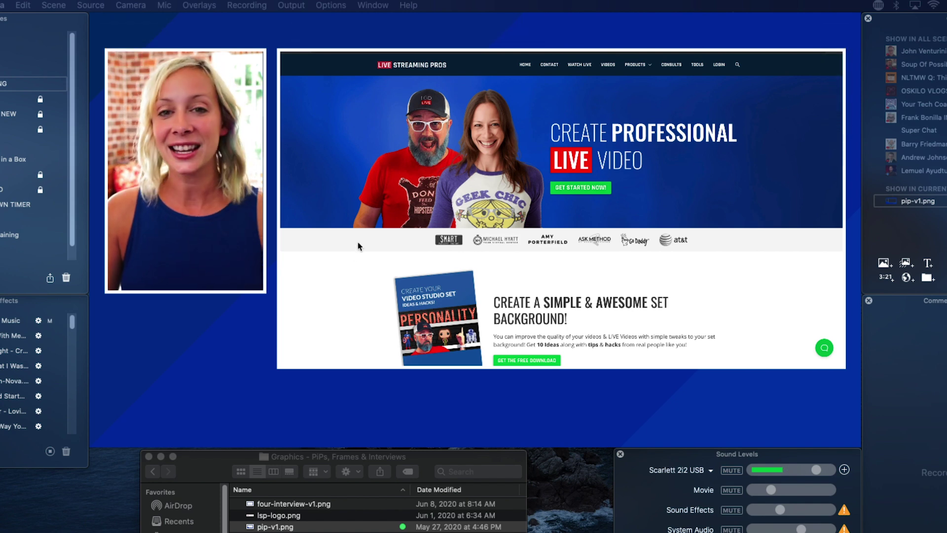
{"action": "scroll", "coordinate": [417, 284], "scroll_direction": "down", "scroll_amount": 6}
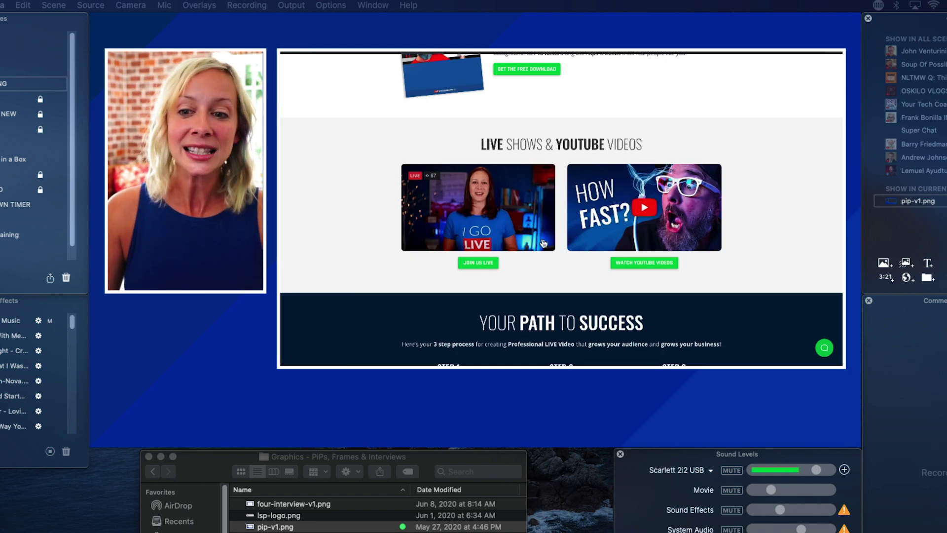
{"action": "scroll", "coordinate": [543, 243], "scroll_direction": "down", "scroll_amount": 8}
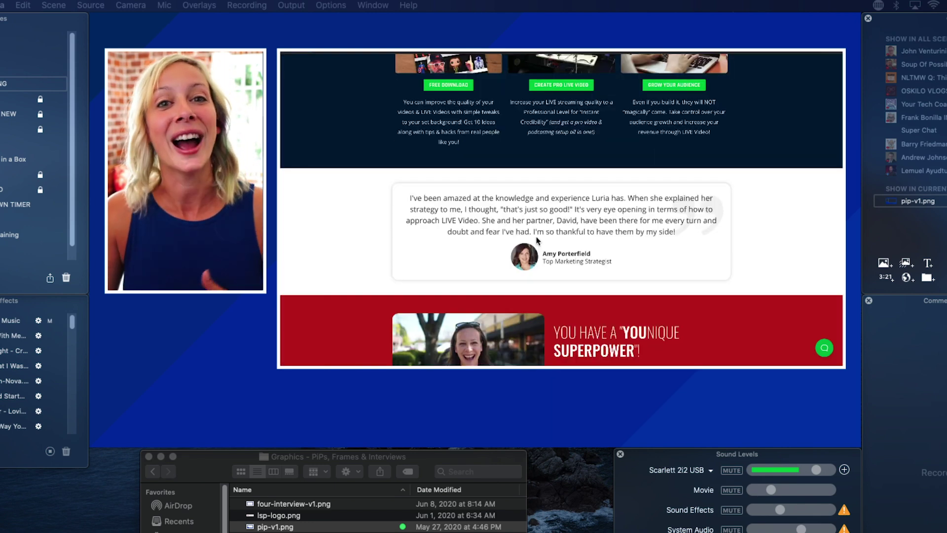
{"action": "scroll", "coordinate": [537, 237], "scroll_direction": "down", "scroll_amount": 4}
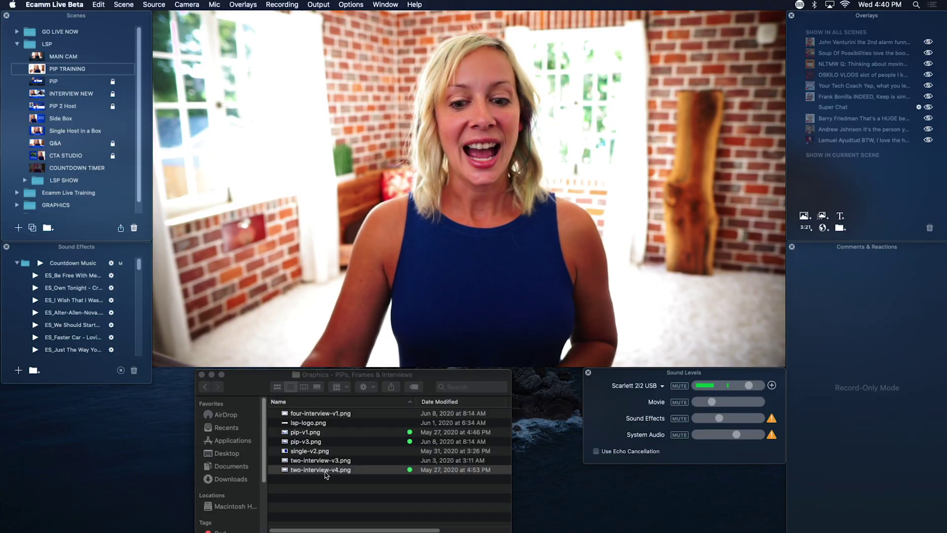
- Quick Look two-interview-v4.png in Finder, then drag it onto the preview as the scene overlay
{"action": "left_click", "coordinate": [325, 470]}
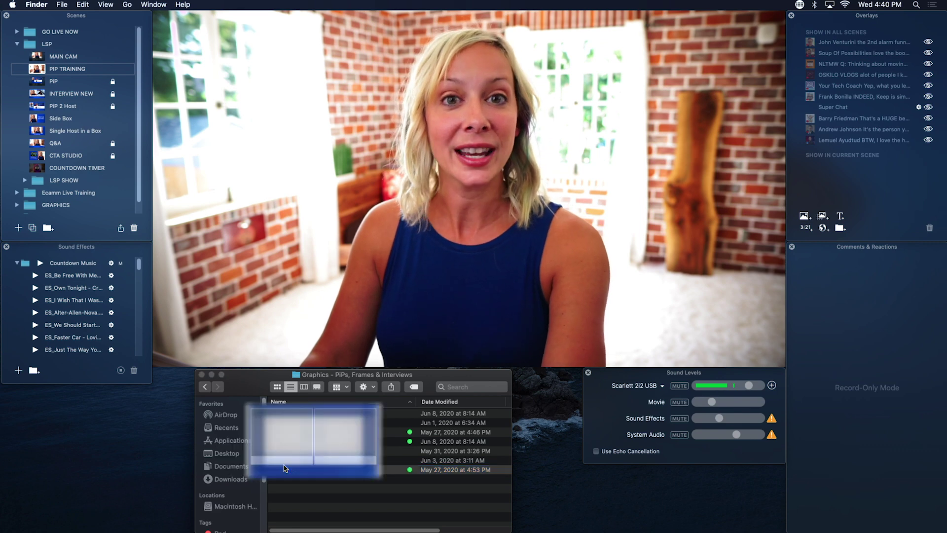
{"action": "key", "text": "space"}
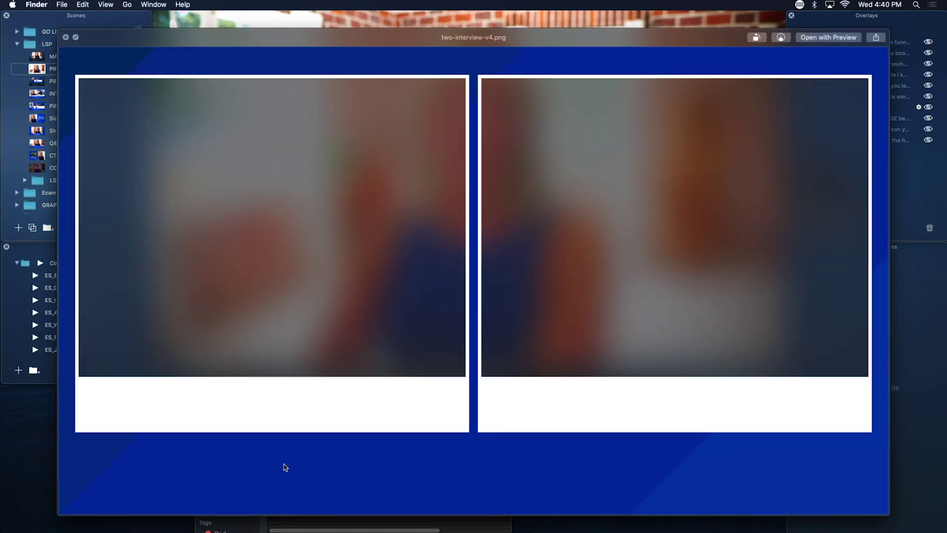
{"action": "key", "text": "space"}
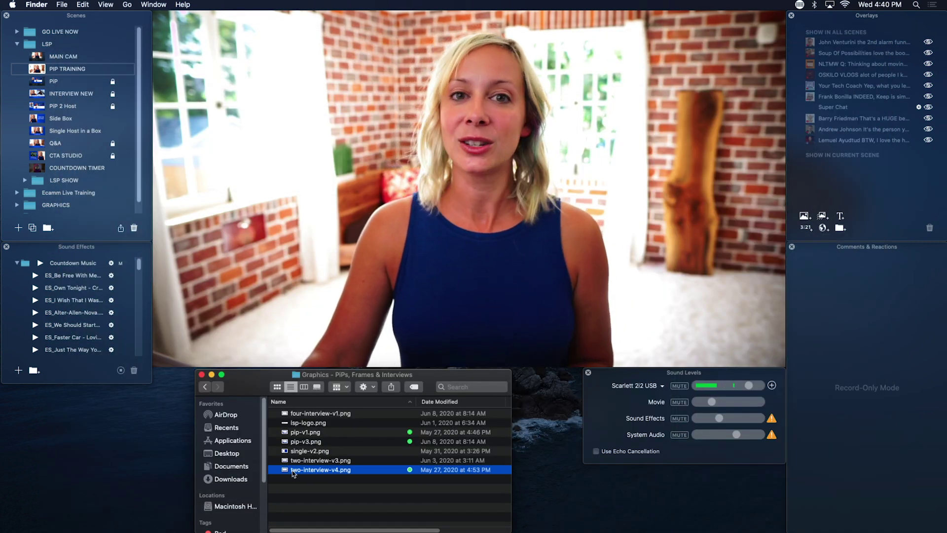
{"action": "left_click_drag", "start_coordinate": [294, 471], "coordinate": [373, 194]}
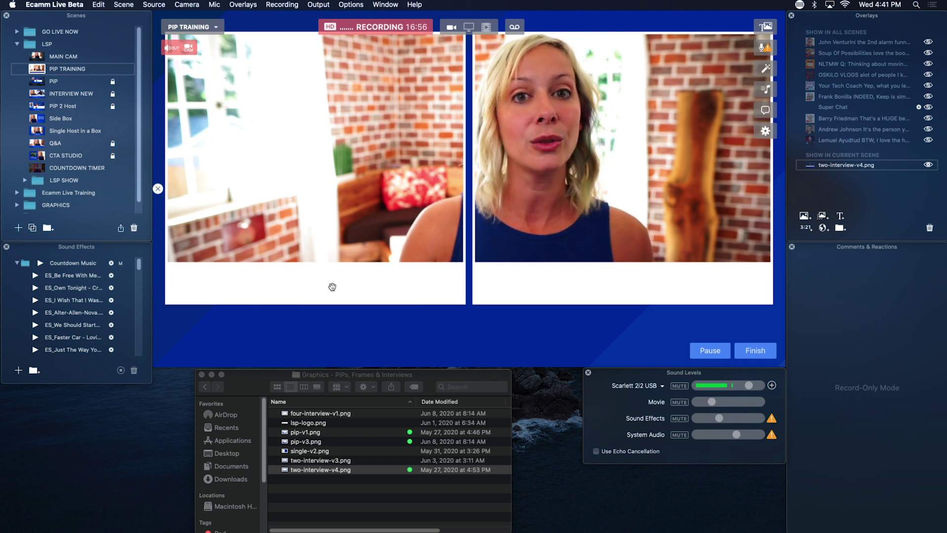
{"action": "left_click", "coordinate": [321, 470]}
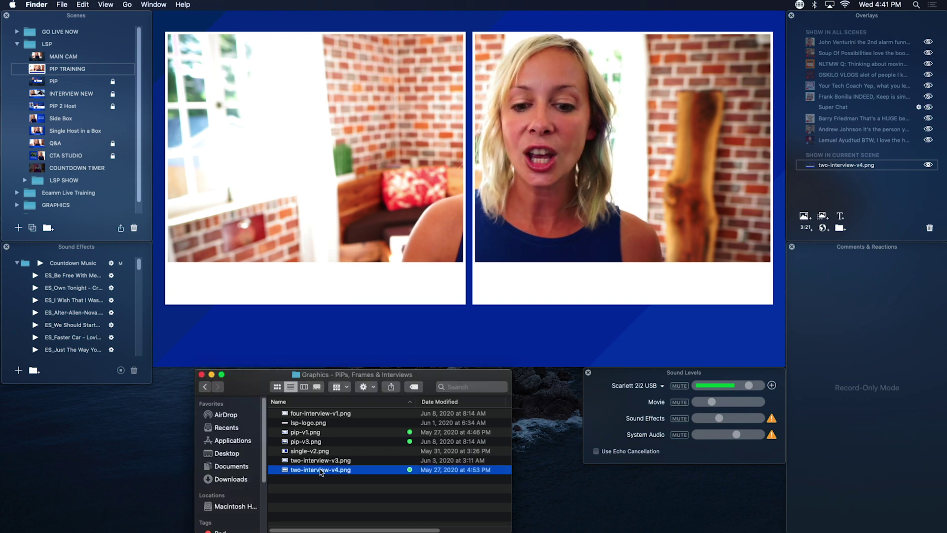
- Swap the camera feeds so the presenter fills the left frame and the room camera the right
{"action": "left_click", "coordinate": [483, 157]}
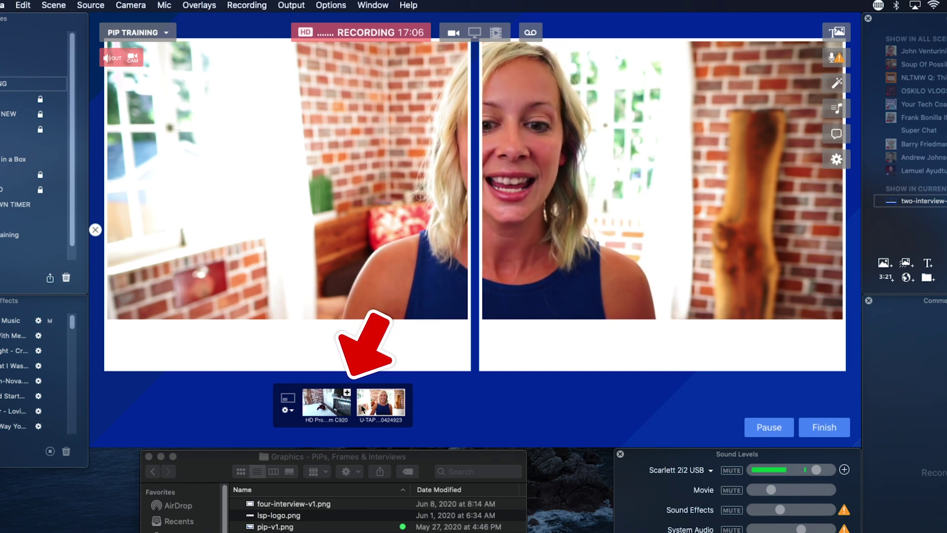
{"action": "left_click_drag", "start_coordinate": [297, 422], "coordinate": [265, 426]}
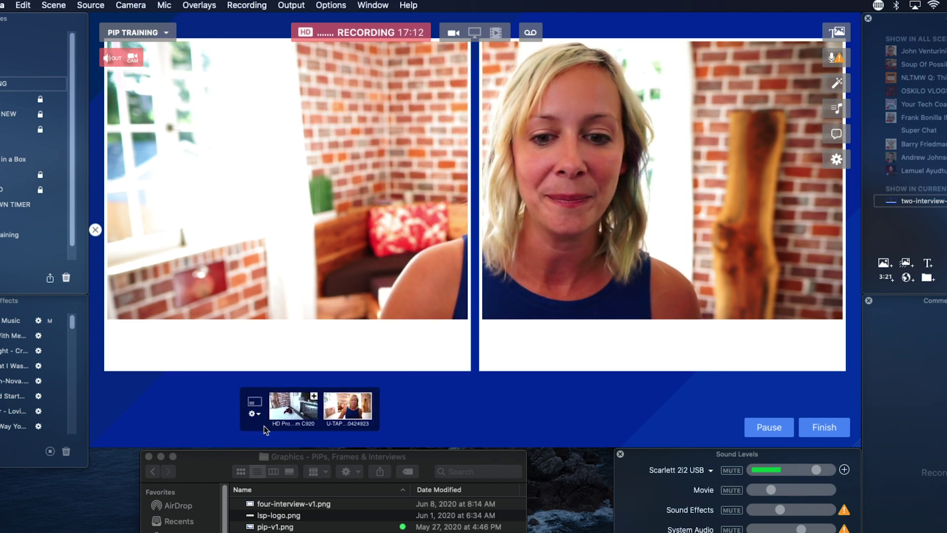
{"action": "left_click", "coordinate": [313, 397]}
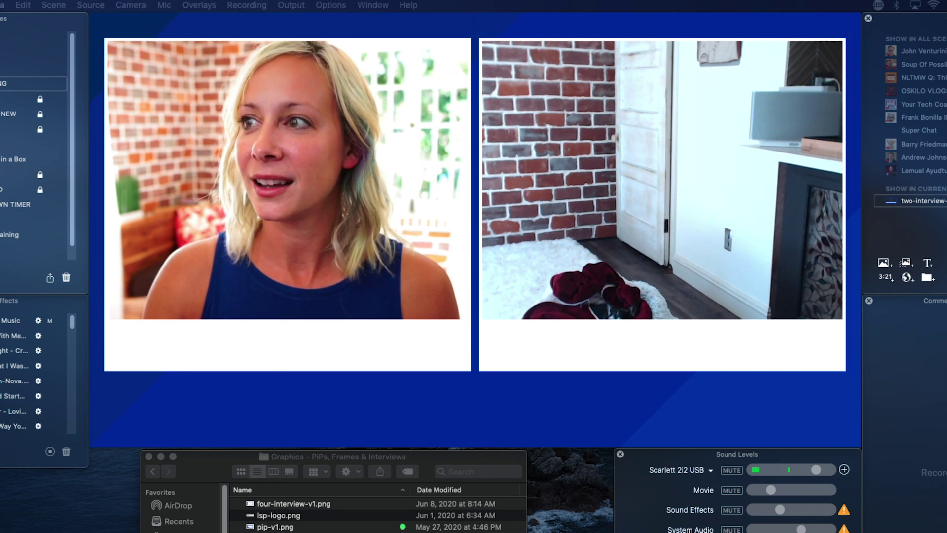
- Enable Zoom & Pan on the HD Pro Webcam C920, zooming in and panning onto the cat bed
{"action": "left_click", "coordinate": [837, 84]}
{"action": "left_click_drag", "start_coordinate": [670, 128], "coordinate": [459, 165]}
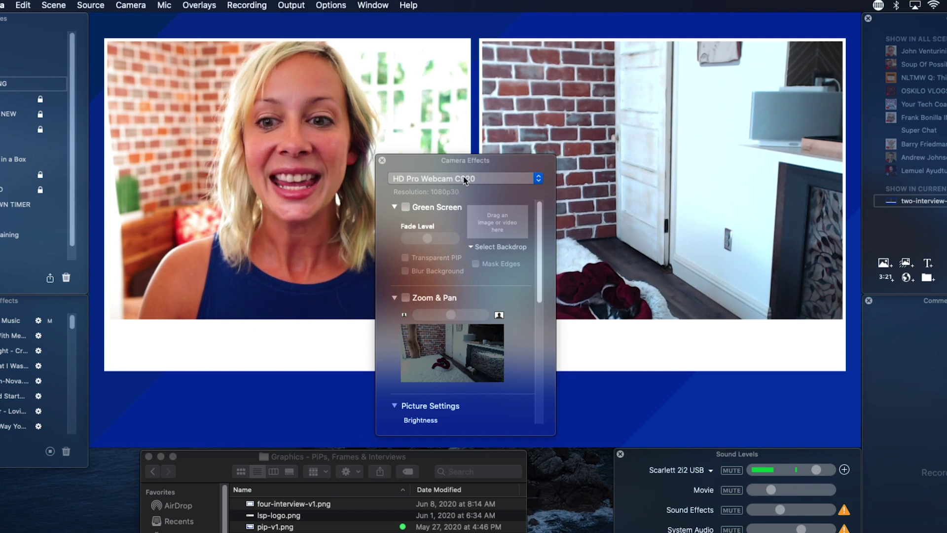
{"action": "left_click_drag", "start_coordinate": [486, 156], "coordinate": [198, 192]}
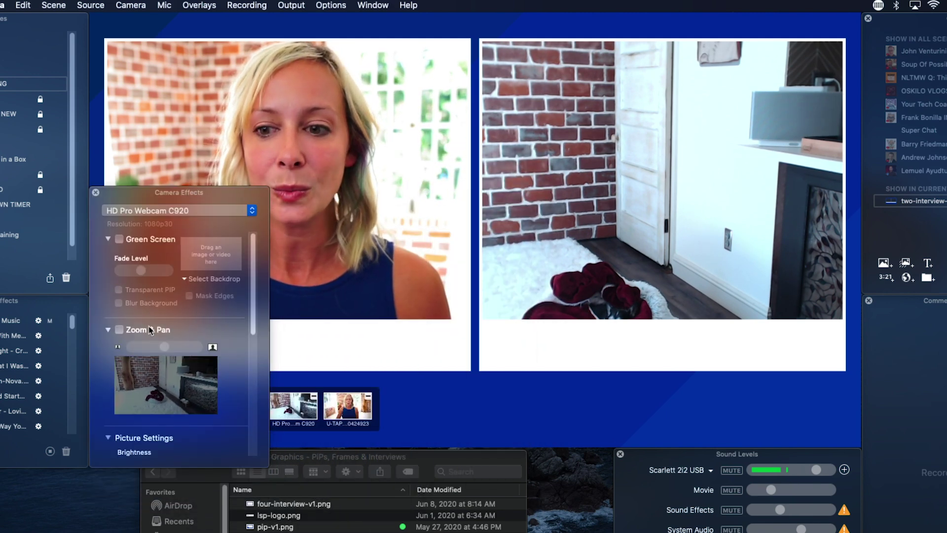
{"action": "left_click", "coordinate": [120, 330]}
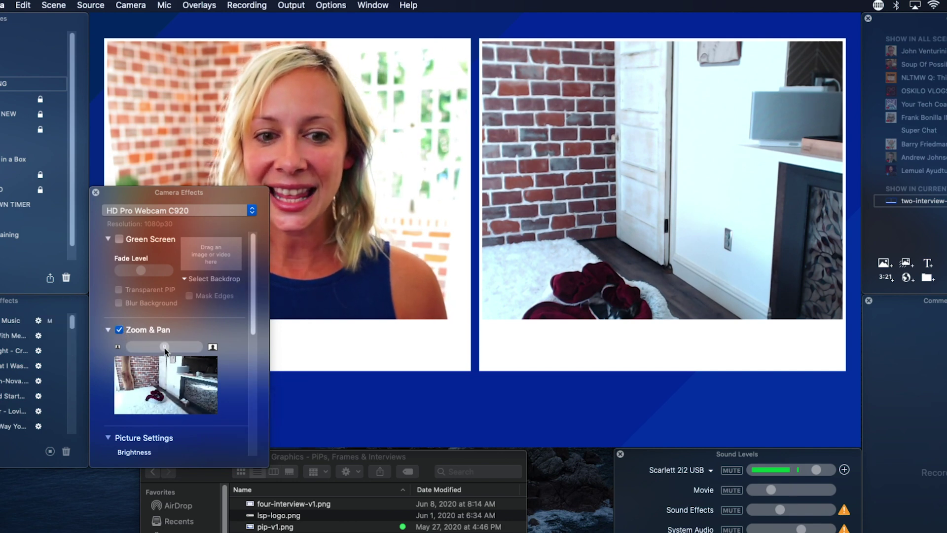
{"action": "left_click_drag", "start_coordinate": [165, 349], "coordinate": [197, 349]}
{"action": "left_click_drag", "start_coordinate": [168, 390], "coordinate": [165, 408]}
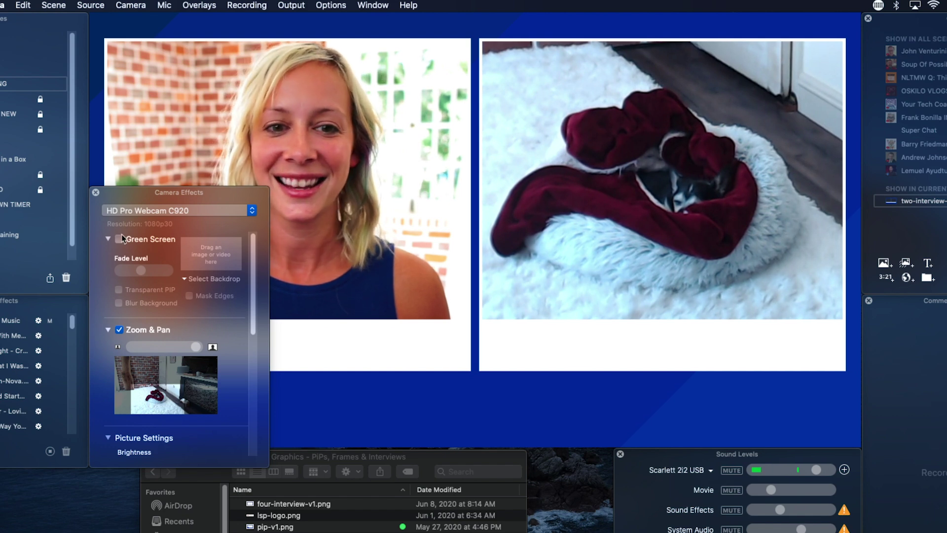
{"action": "left_click", "coordinate": [95, 192]}
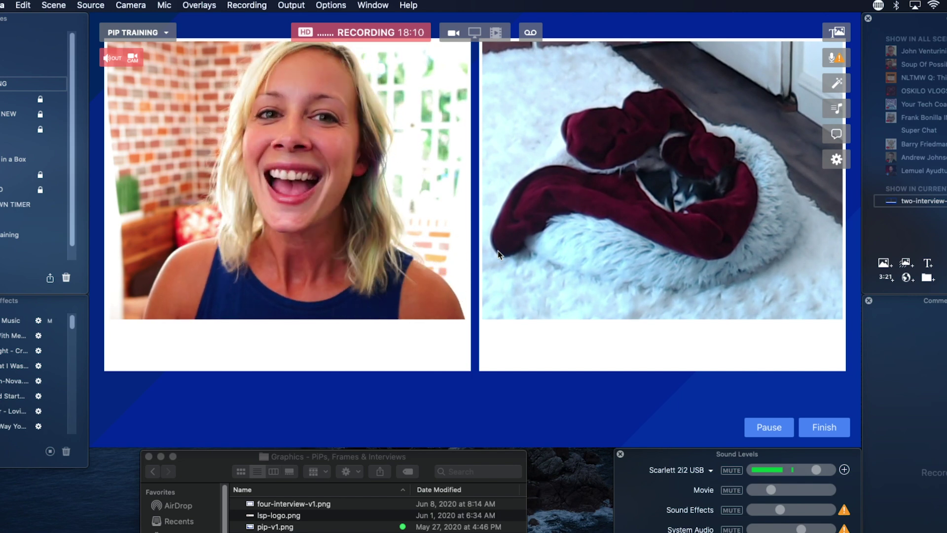
- Add a LURIA text overlay and place it under the left camera frame
{"action": "mouse_move", "coordinate": [448, 63]}
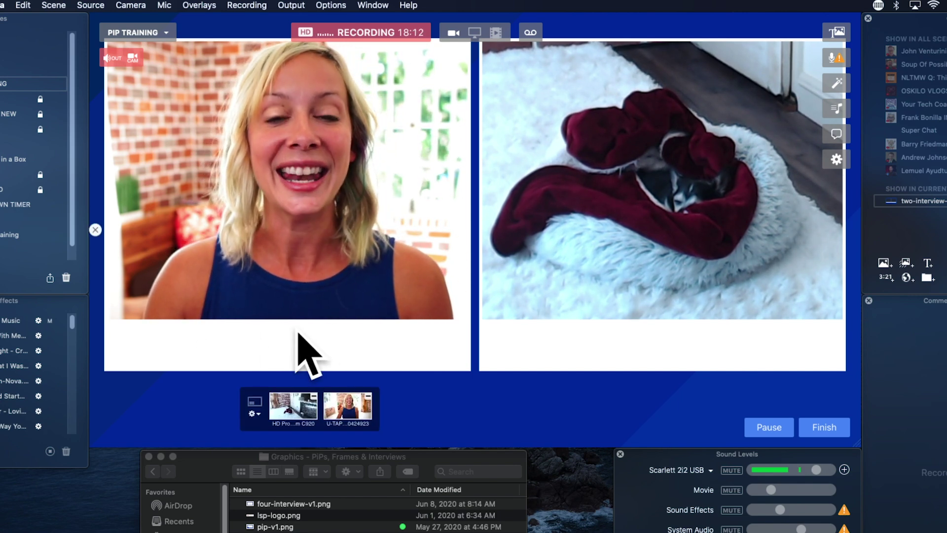
{"action": "left_click", "coordinate": [214, 6]}
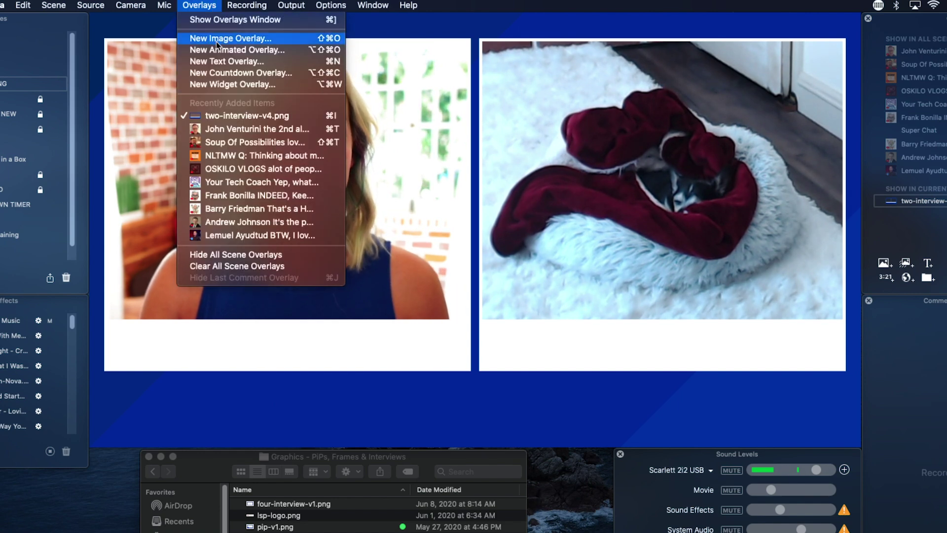
{"action": "left_click", "coordinate": [224, 62]}
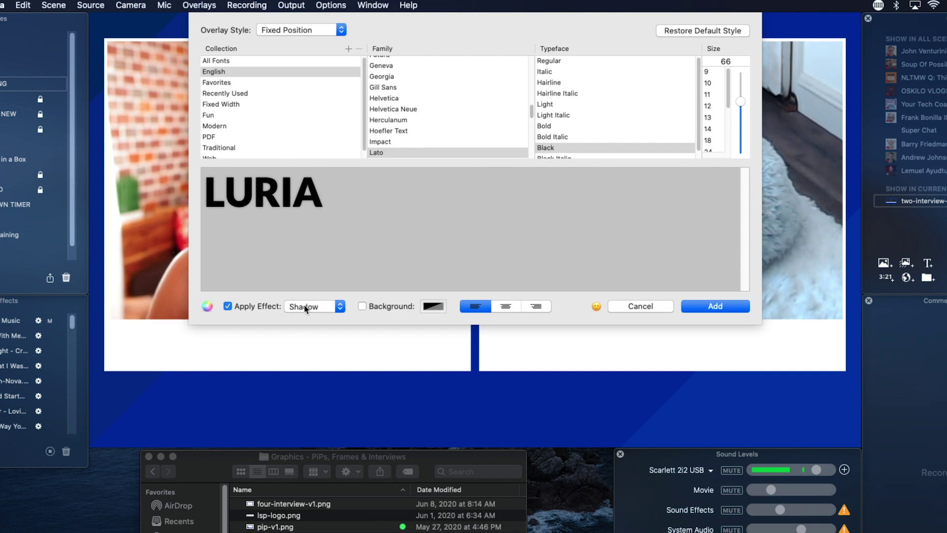
{"action": "left_click", "coordinate": [715, 306]}
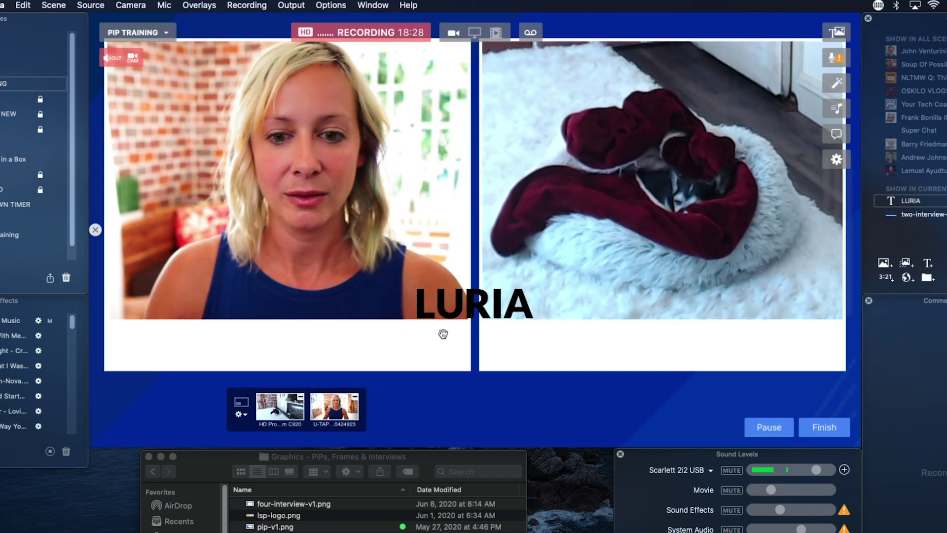
{"action": "left_click_drag", "start_coordinate": [402, 315], "coordinate": [286, 346]}
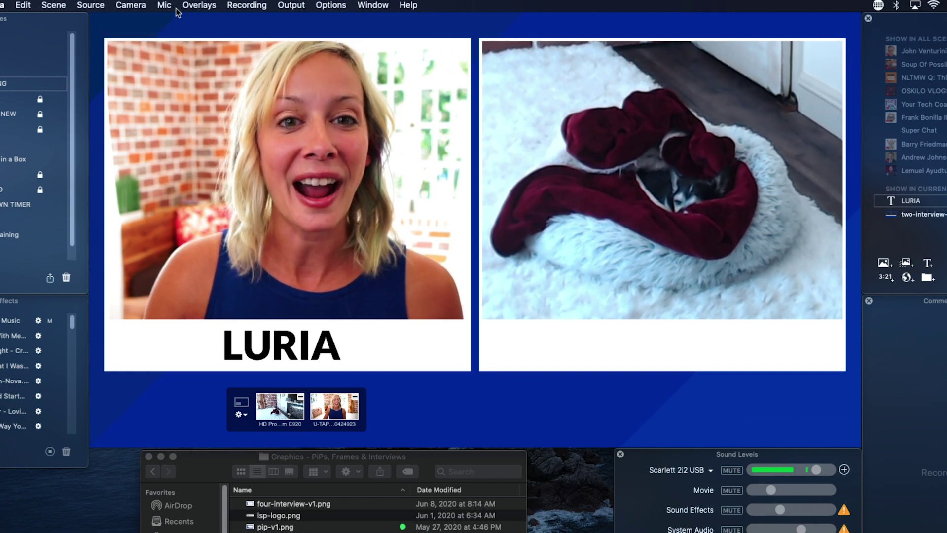
- Add an ABBEY text overlay and place it under the right camera frame
{"action": "left_click", "coordinate": [200, 5]}
{"action": "left_click", "coordinate": [227, 61]}
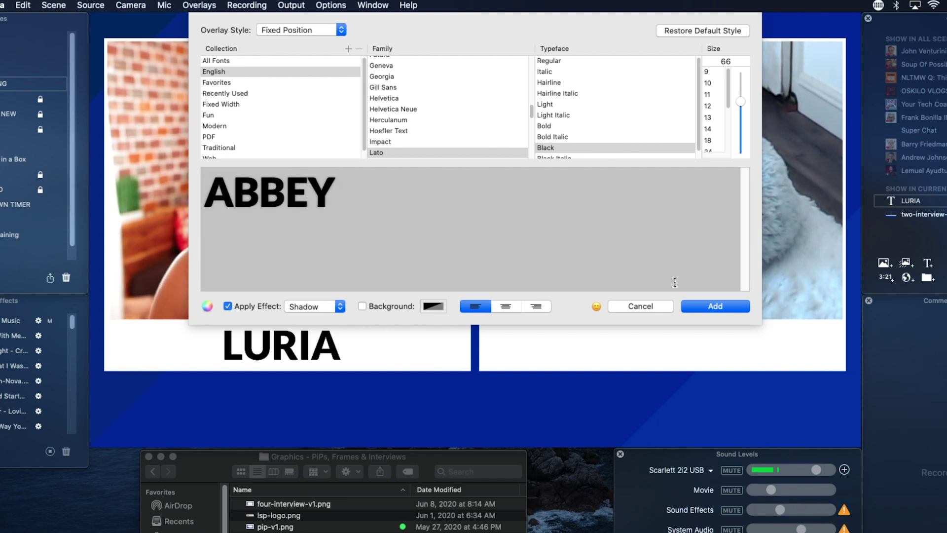
{"action": "left_click", "coordinate": [715, 306]}
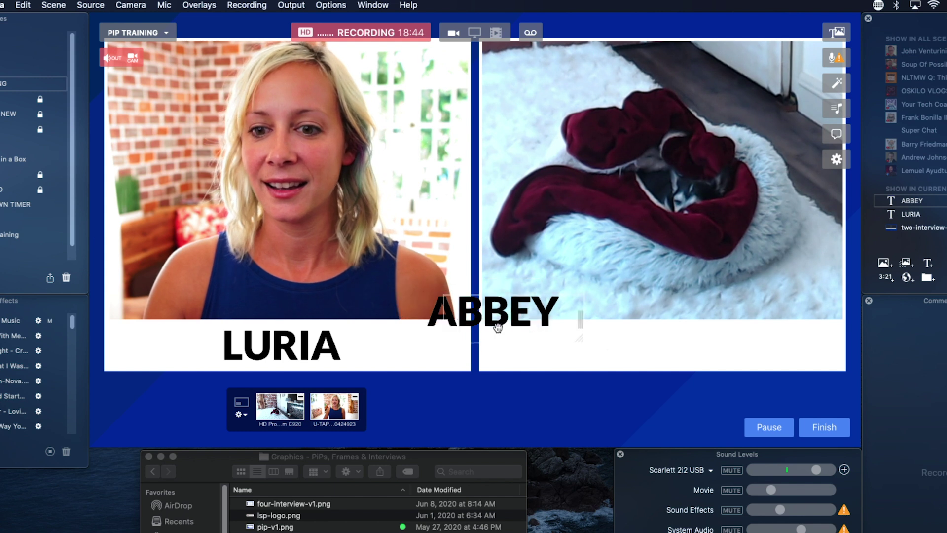
{"action": "left_click_drag", "start_coordinate": [529, 336], "coordinate": [643, 352]}
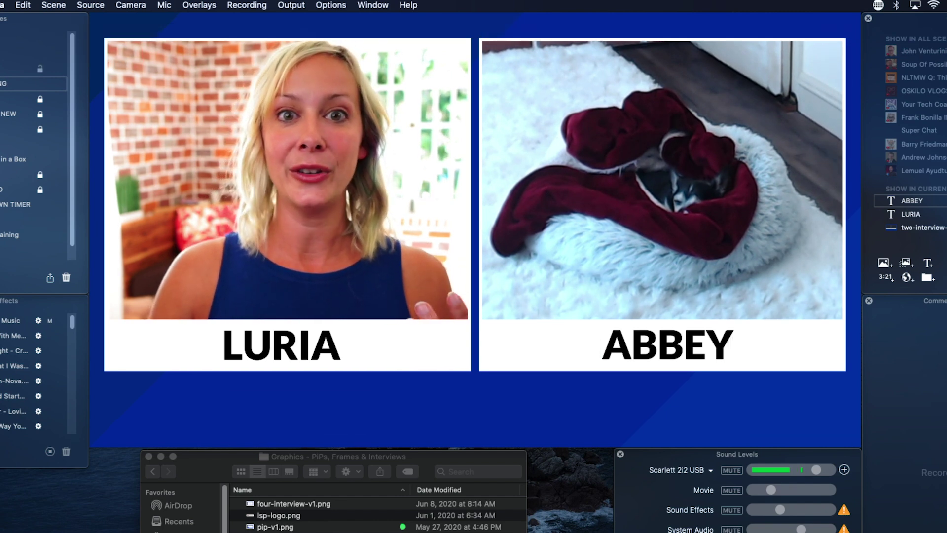
- Cycle through the Main Cam and blue Q&A scenes, ending on the Q&A TRAINING scene
{"action": "key", "text": "Up"}
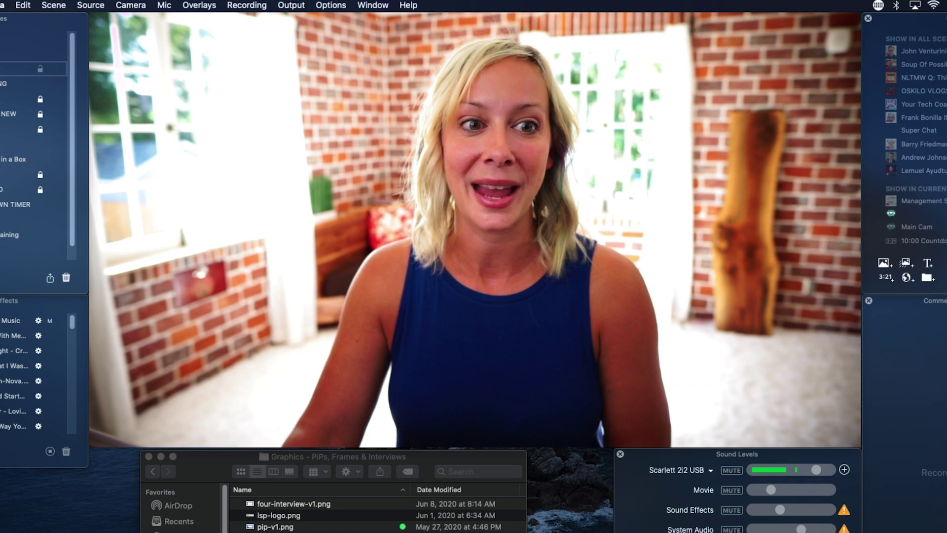
{"action": "key", "text": "Down"}
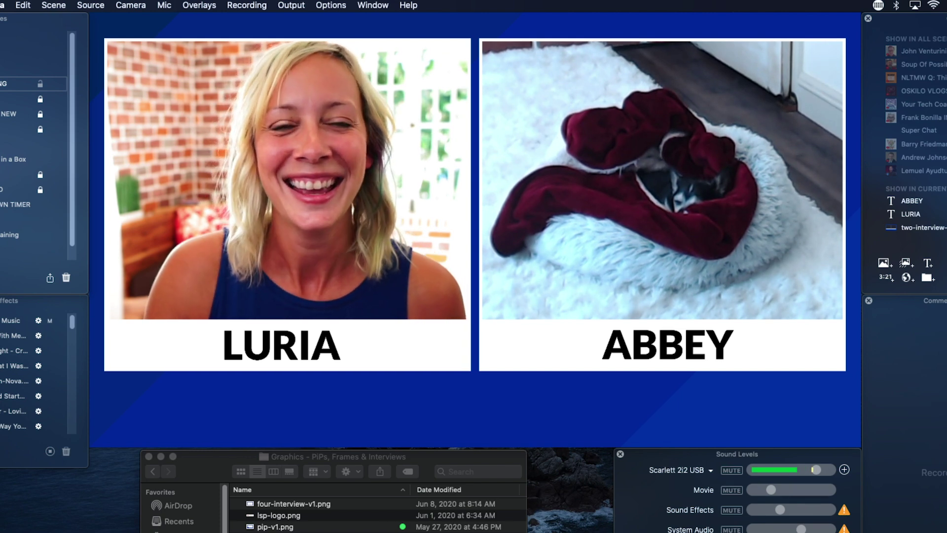
{"action": "left_click", "coordinate": [32, 56]}
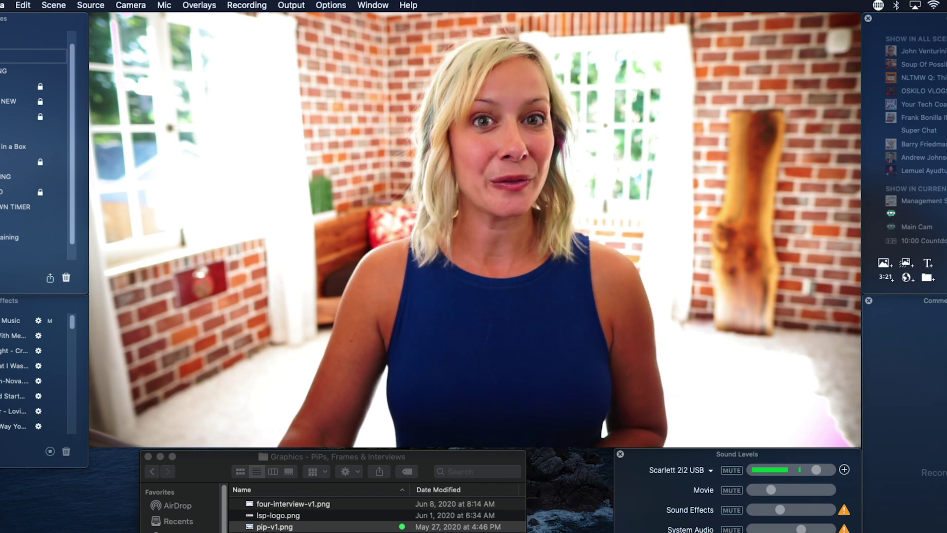
{"action": "left_click", "coordinate": [32, 162]}
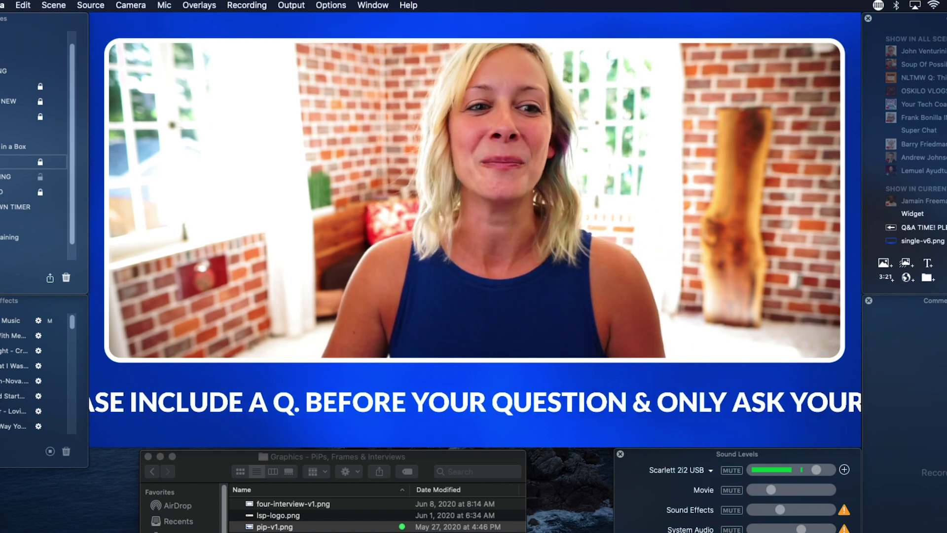
{"action": "left_click", "coordinate": [19, 176]}
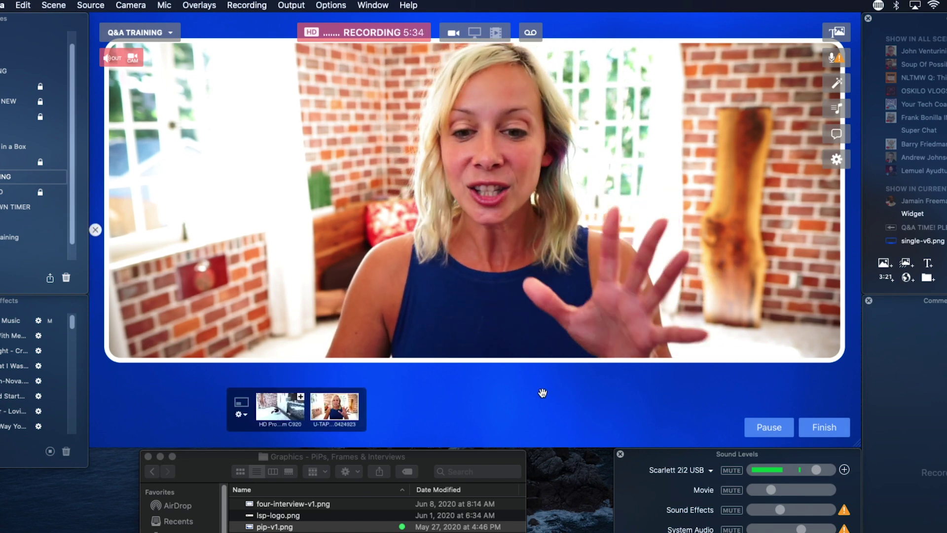
- Add a new text overlay with the pasted Q&A announcement and nudge it slightly lower
{"action": "left_click", "coordinate": [202, 7]}
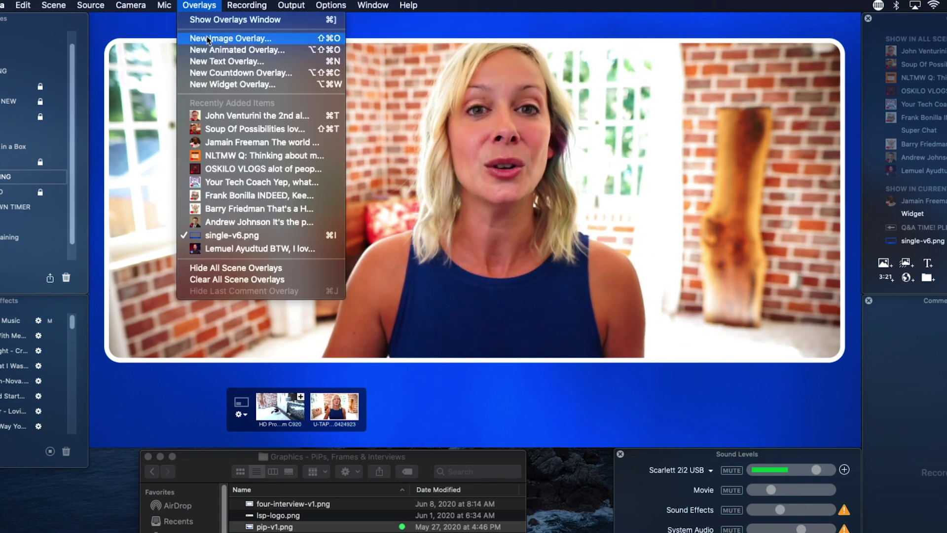
{"action": "left_click", "coordinate": [210, 63]}
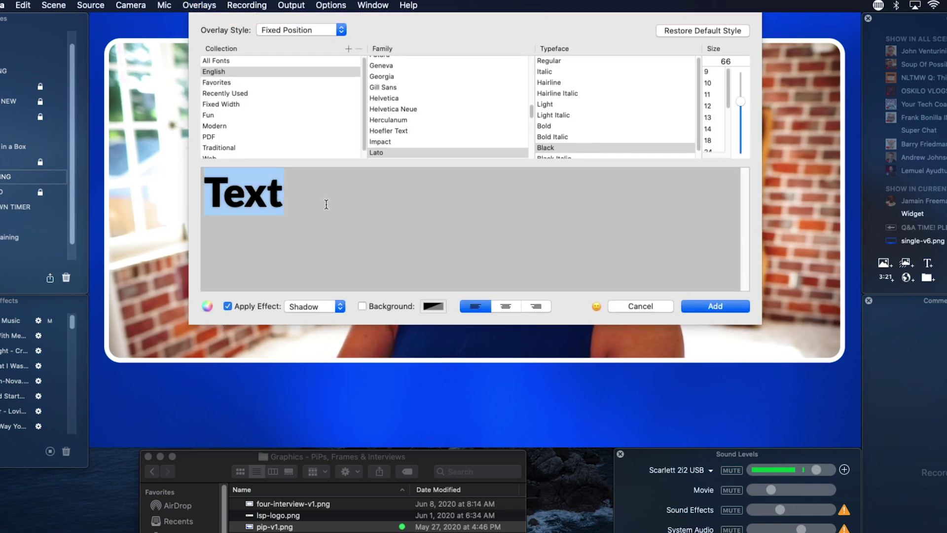
{"action": "type", "text": "LIVESTREAMINGPROS.COM/GLN TO SEE WHAT GEAR LURIA IS USING FOR THIS STREAM.   WANT AN OVERLAY LIKE THIS? VISIT LIVESTREAMINGPROS.COM/STORE"}
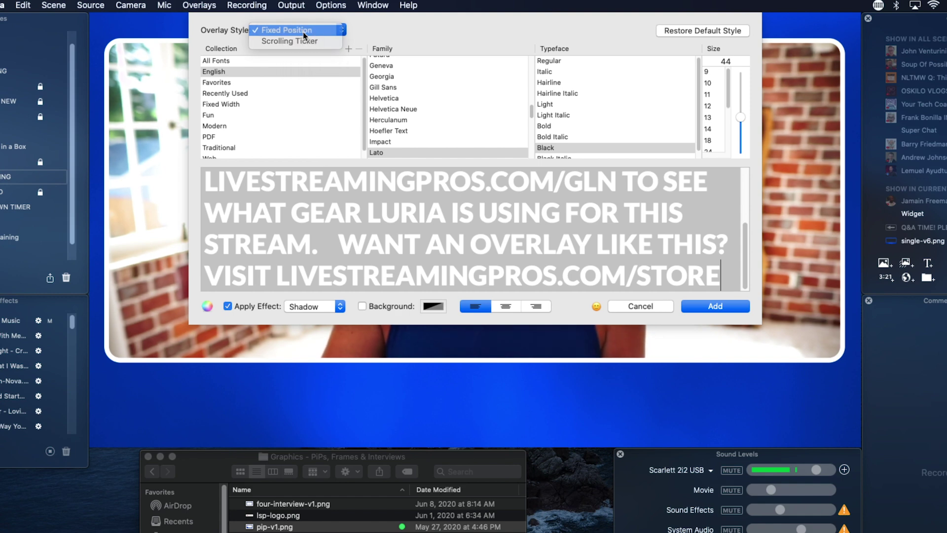
{"action": "left_click", "coordinate": [743, 309]}
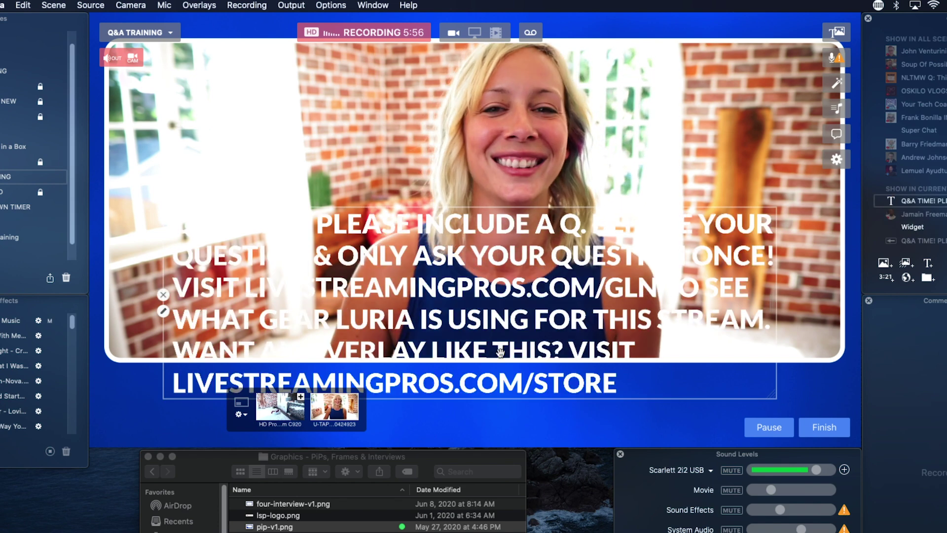
{"action": "left_click_drag", "start_coordinate": [498, 339], "coordinate": [486, 351]}
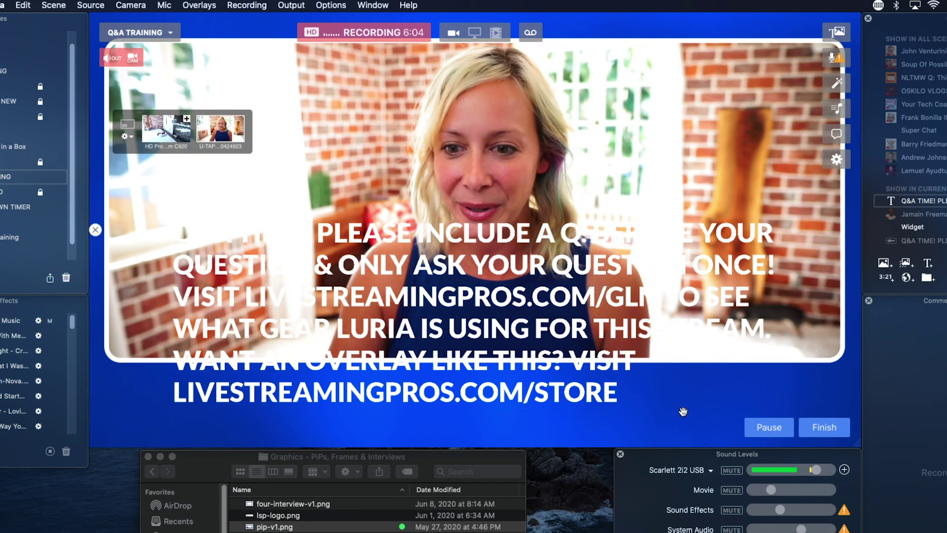
- Change the Q&A text overlay's style to Scrolling Ticker and save it
{"action": "double_click", "coordinate": [570, 400]}
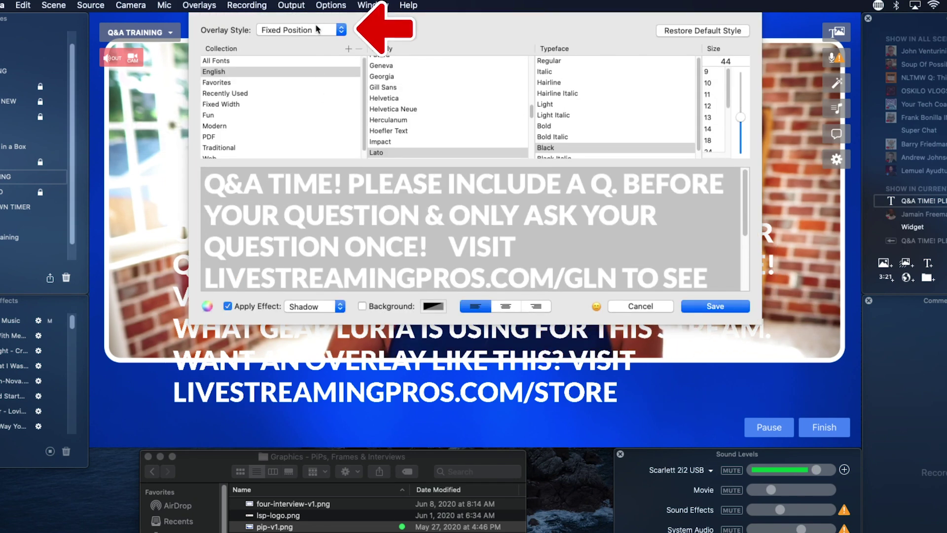
{"action": "left_click", "coordinate": [318, 41]}
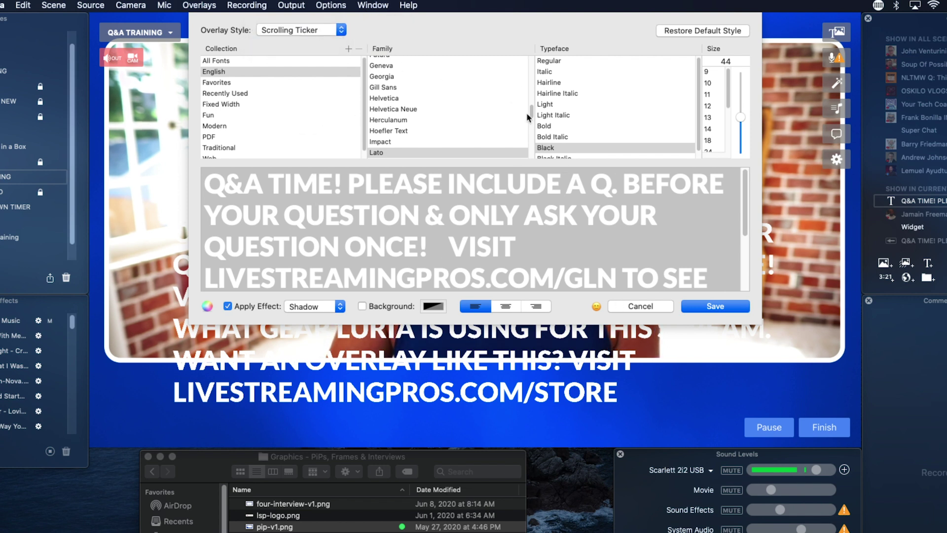
{"action": "left_click", "coordinate": [711, 306]}
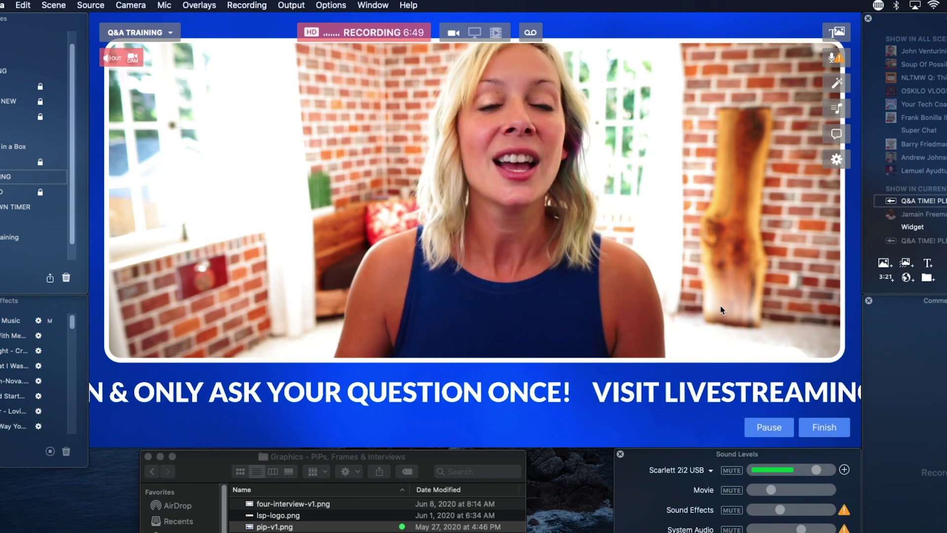
- Switch to the ANIMATED TRAINING scene with the full-screen camera
{"action": "mouse_move", "coordinate": [694, 292]}
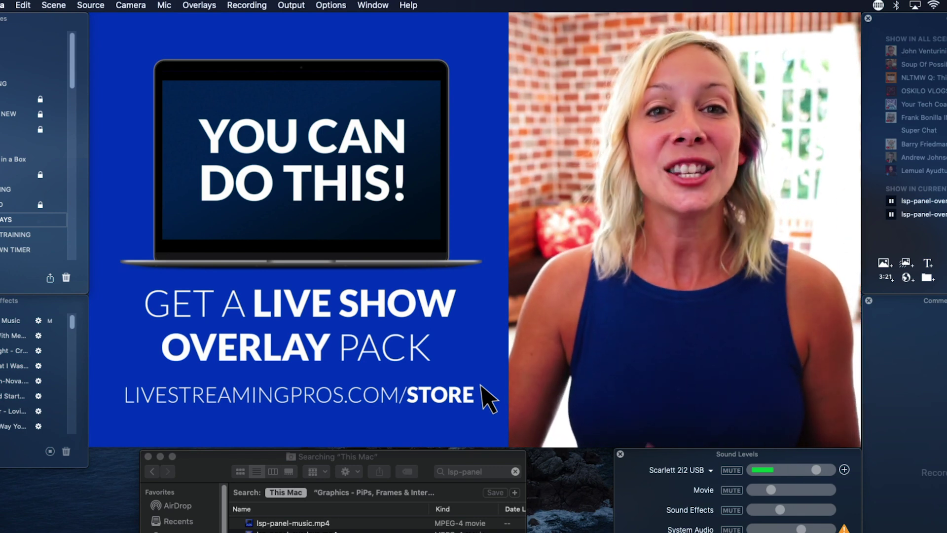
{"action": "left_click", "coordinate": [15, 235]}
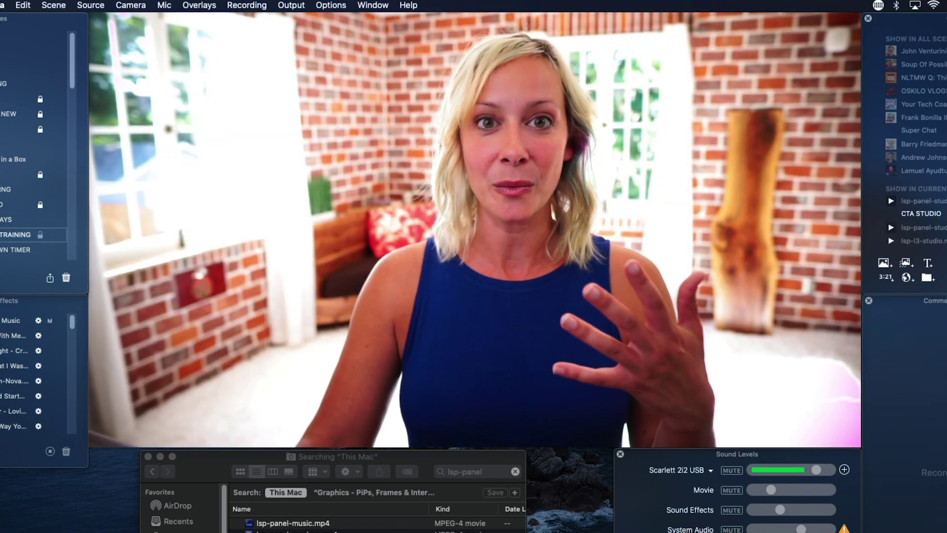
- Start a new animated overlay, searching 'lsp-pane' and opening lsp-panel-overlays.mp4
{"action": "mouse_move", "coordinate": [430, 68]}
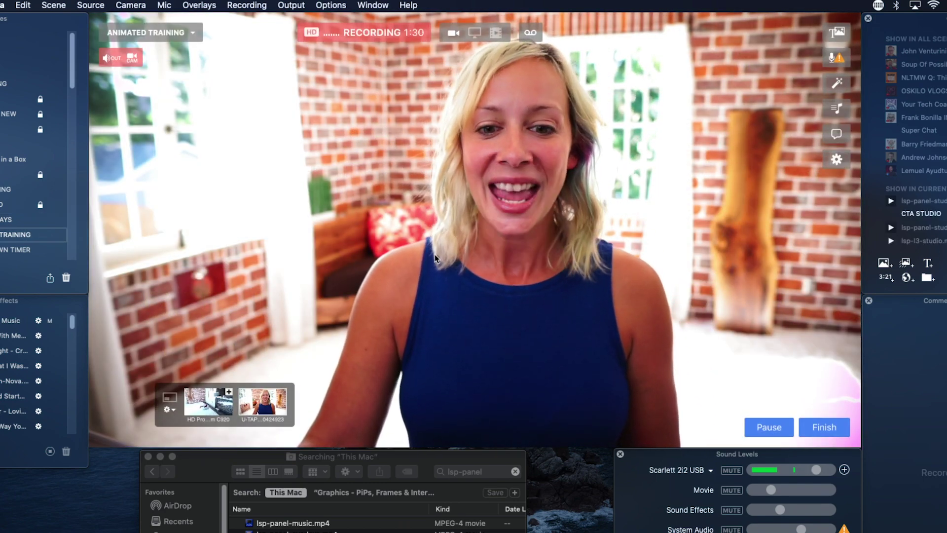
{"action": "left_click", "coordinate": [202, 6]}
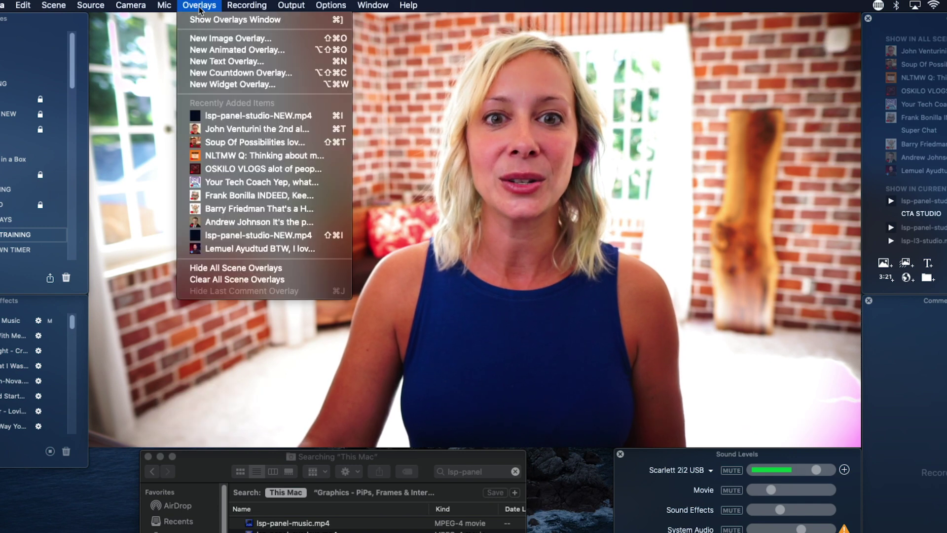
{"action": "left_click", "coordinate": [215, 51]}
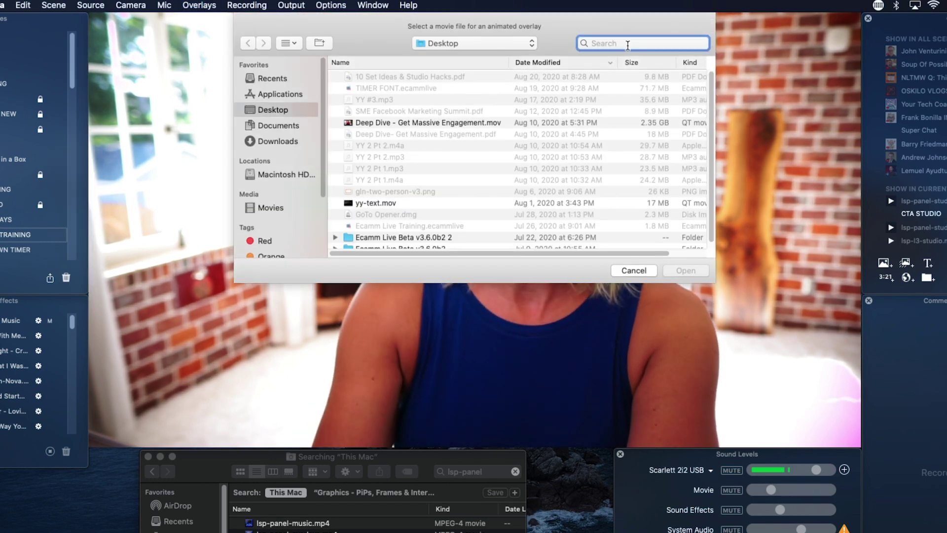
{"action": "type", "text": "lsp-panel"}
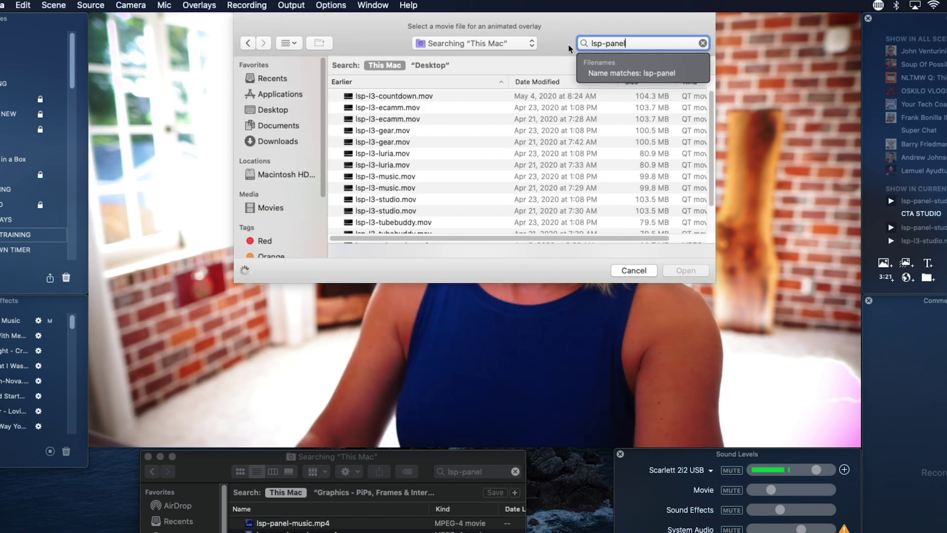
{"action": "left_click", "coordinate": [408, 108]}
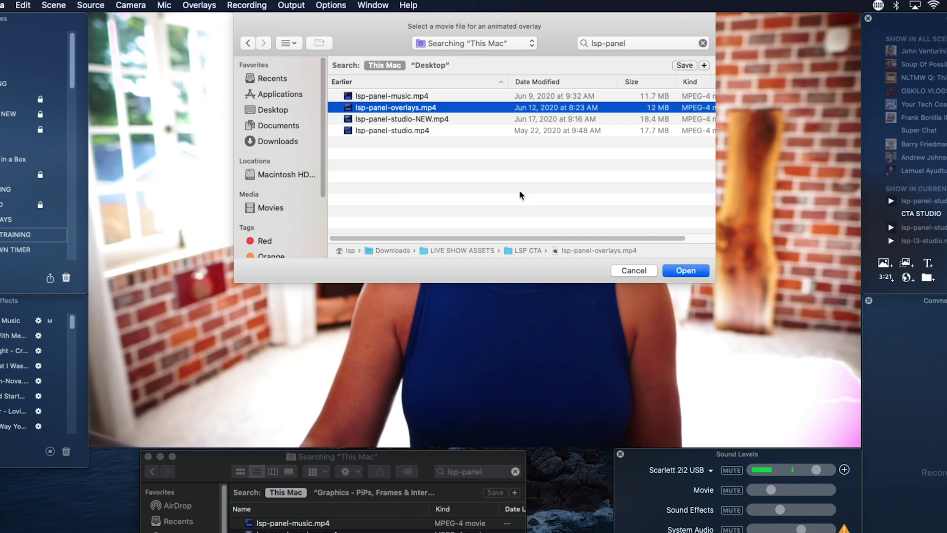
{"action": "left_click", "coordinate": [693, 273]}
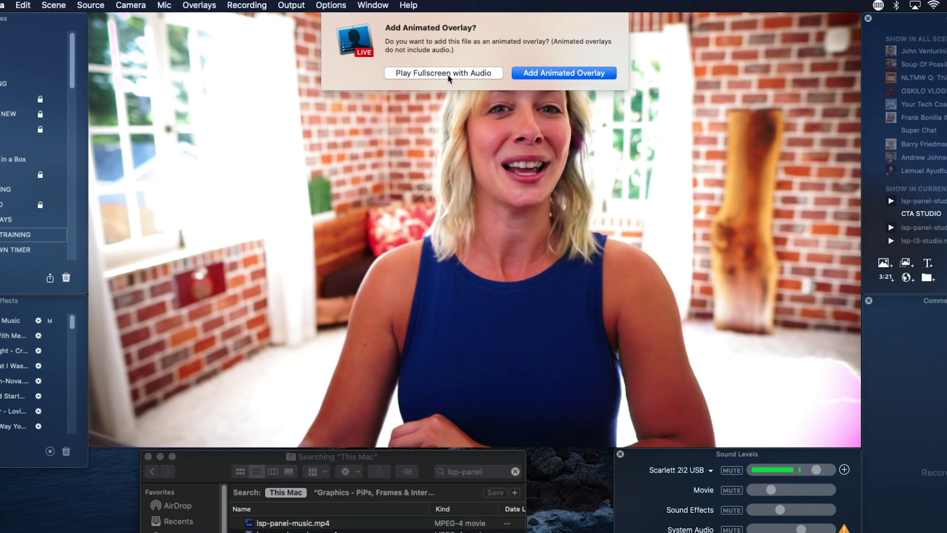
- Add the overlay-pack animation, share the screen, and enlarge the animation over the left half
{"action": "left_click", "coordinate": [566, 73]}
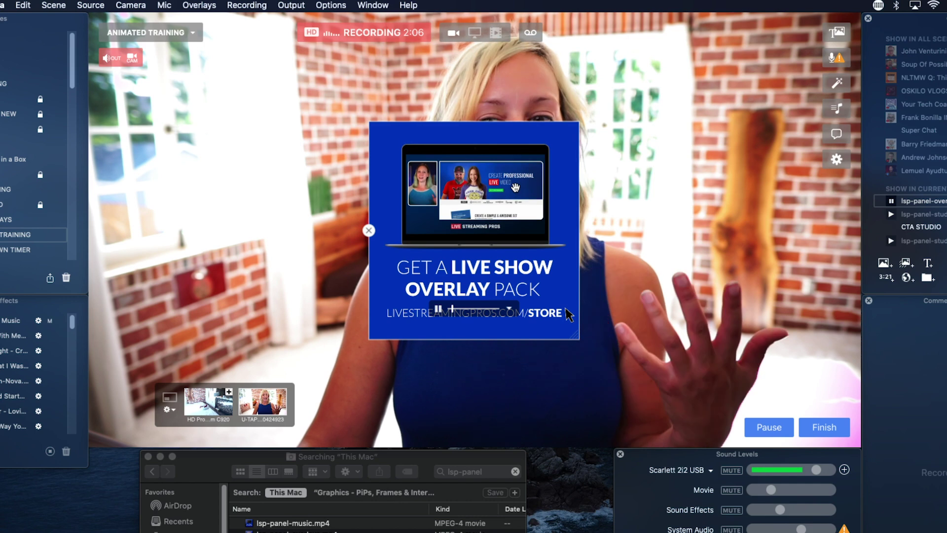
{"action": "left_click_drag", "start_coordinate": [577, 157], "coordinate": [355, 143]}
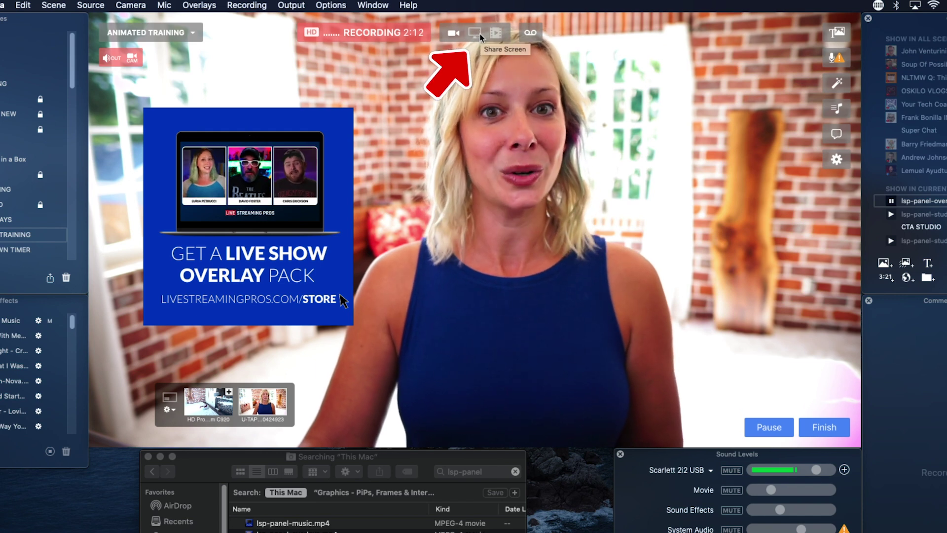
{"action": "left_click", "coordinate": [476, 32]}
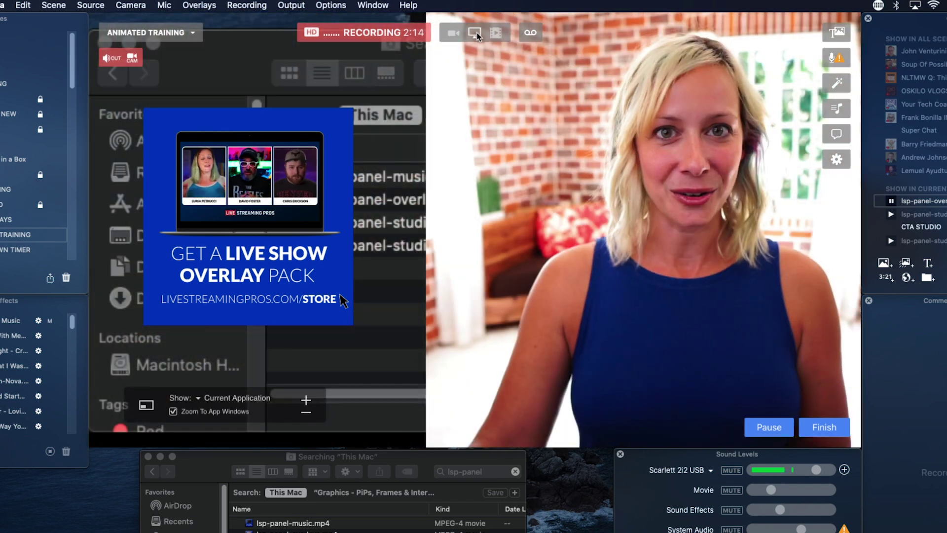
{"action": "left_click_drag", "start_coordinate": [294, 243], "coordinate": [237, 144]}
{"action": "left_click_drag", "start_coordinate": [294, 225], "coordinate": [505, 443]}
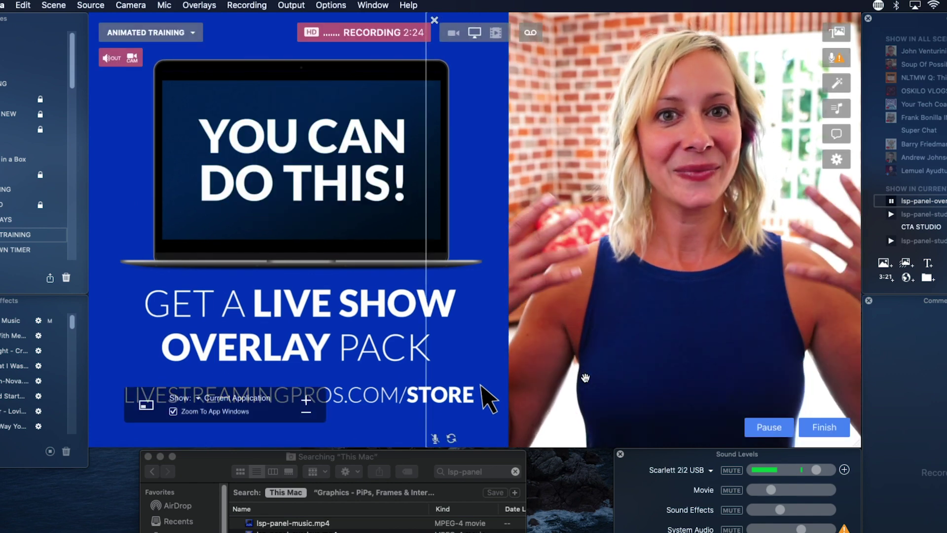
- Replay the overlay animation and bring up its when-finished options
{"action": "mouse_move", "coordinate": [293, 372]}
{"action": "left_click", "coordinate": [262, 387]}
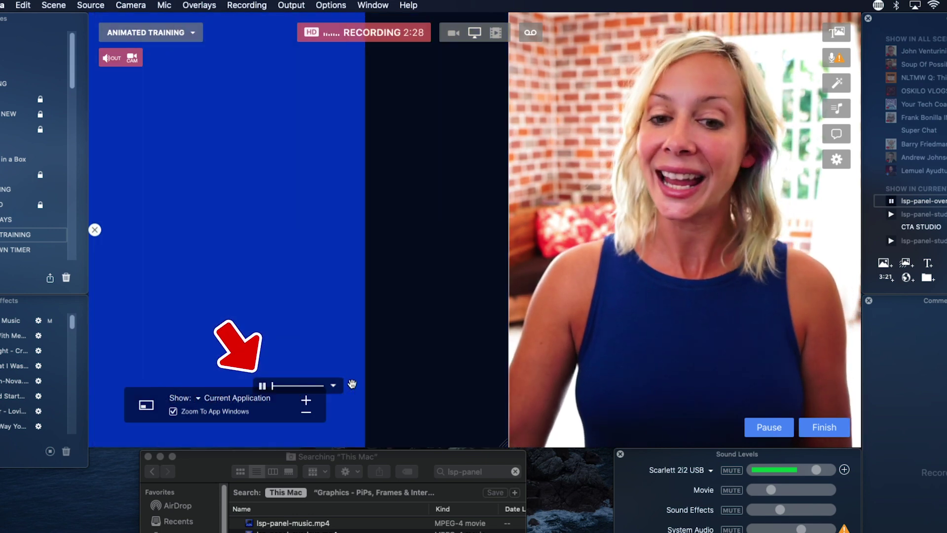
{"action": "left_click", "coordinate": [333, 385]}
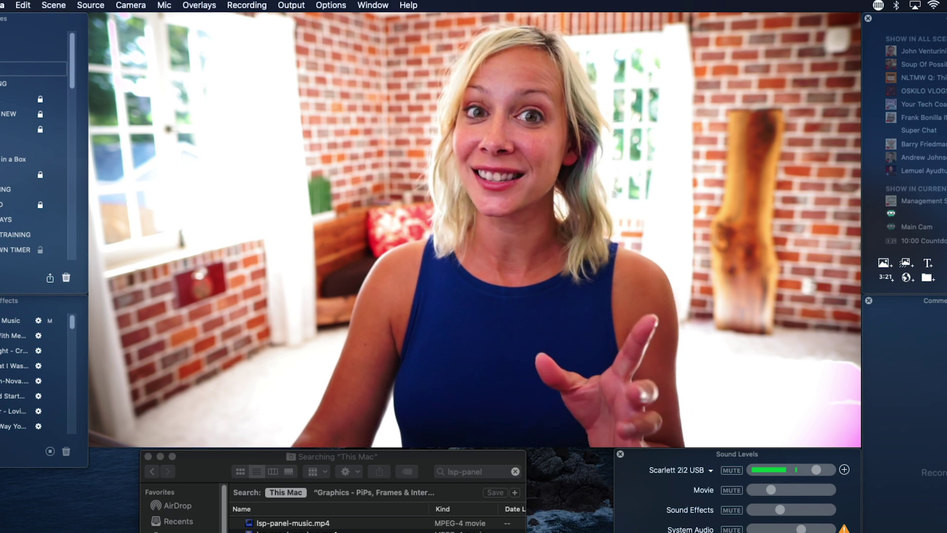
{"action": "left_click", "coordinate": [29, 250]}
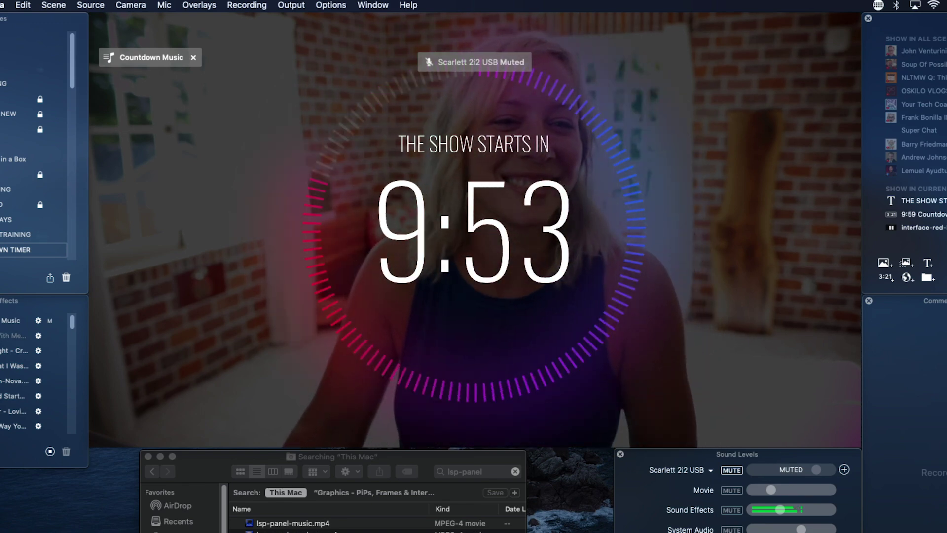
{"action": "key", "text": "super+1"}
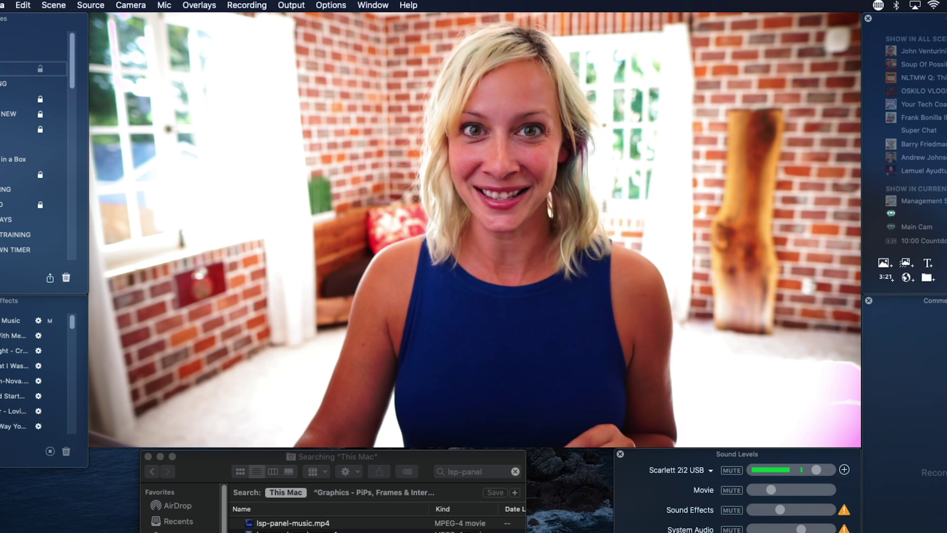
{"action": "mouse_move", "coordinate": [162, 97]}
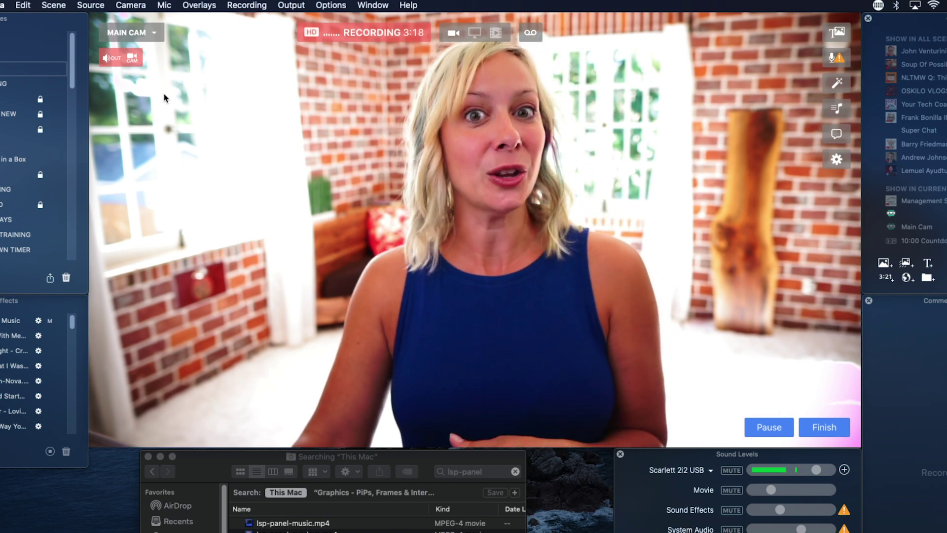
- Create a countdown overlay of type Countdown for an Amount of Time, duration 00:09:59, Auto-Start on
{"action": "left_click", "coordinate": [206, 6]}
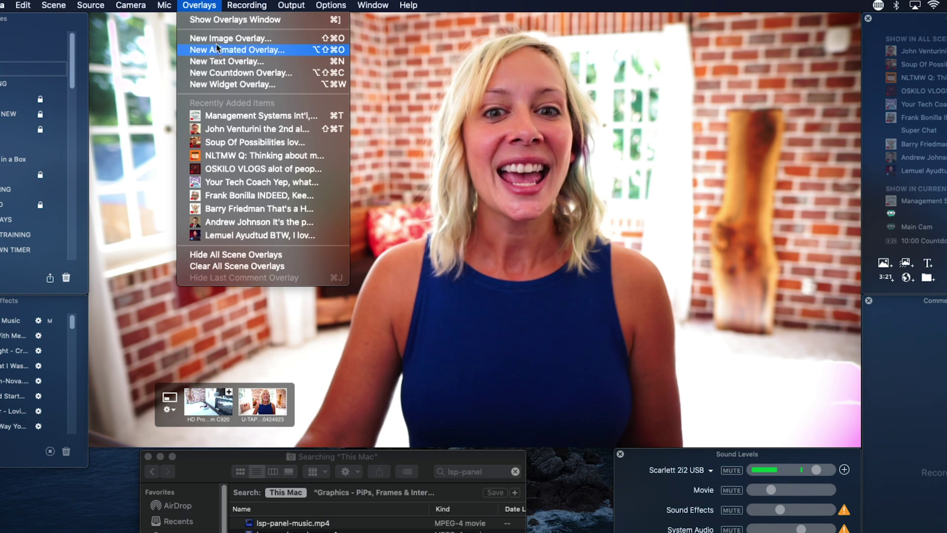
{"action": "left_click", "coordinate": [224, 73]}
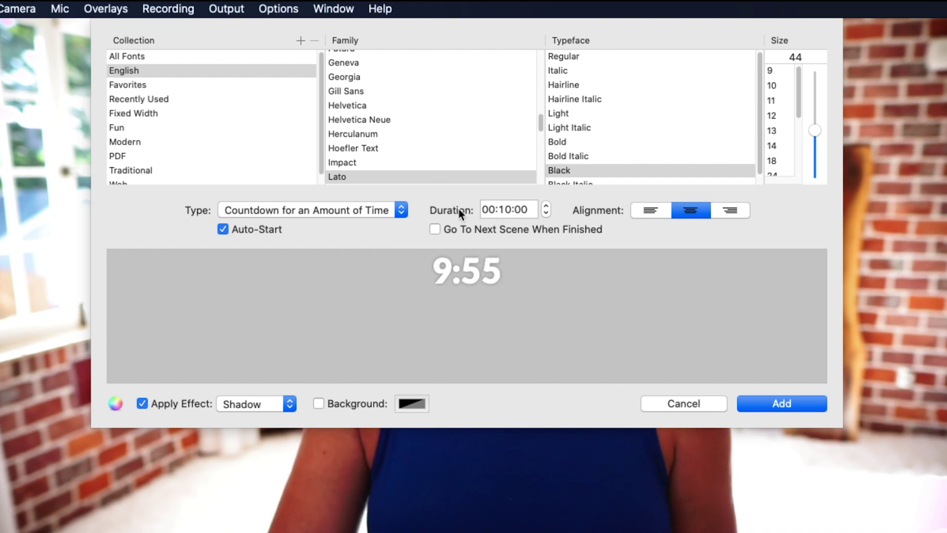
{"action": "left_click", "coordinate": [309, 215]}
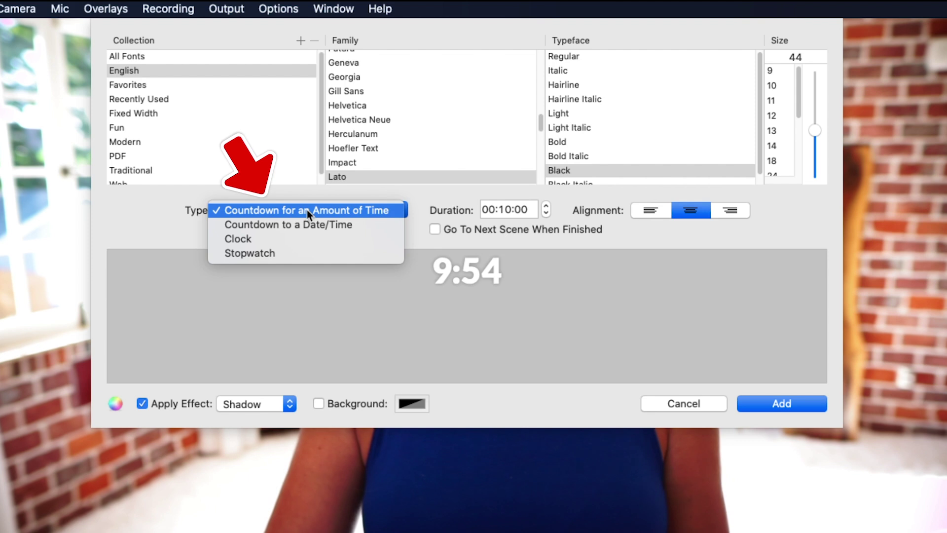
{"action": "left_click", "coordinate": [380, 210]}
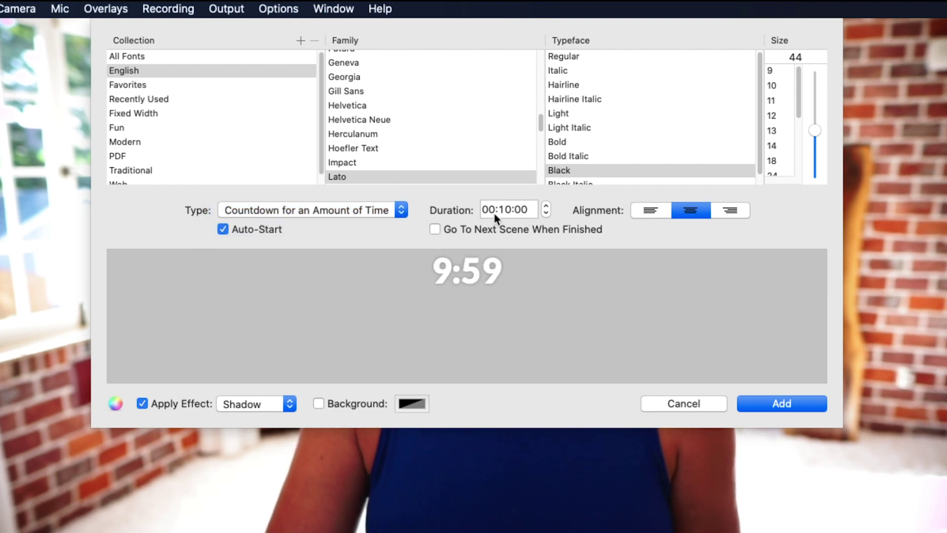
{"action": "left_click", "coordinate": [508, 209]}
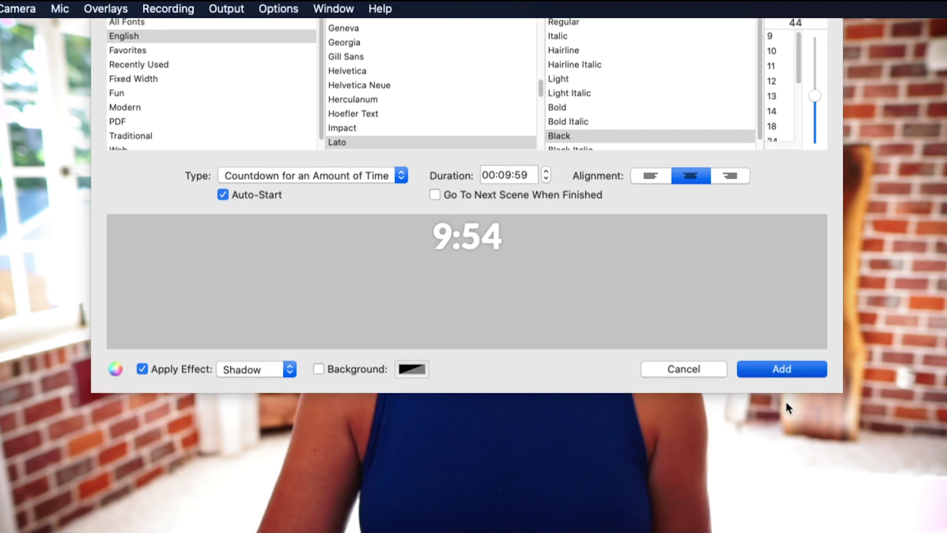
- Add the countdown overlay, enlarge it by its corner, and nudge it to the centre
{"action": "left_click", "coordinate": [785, 403]}
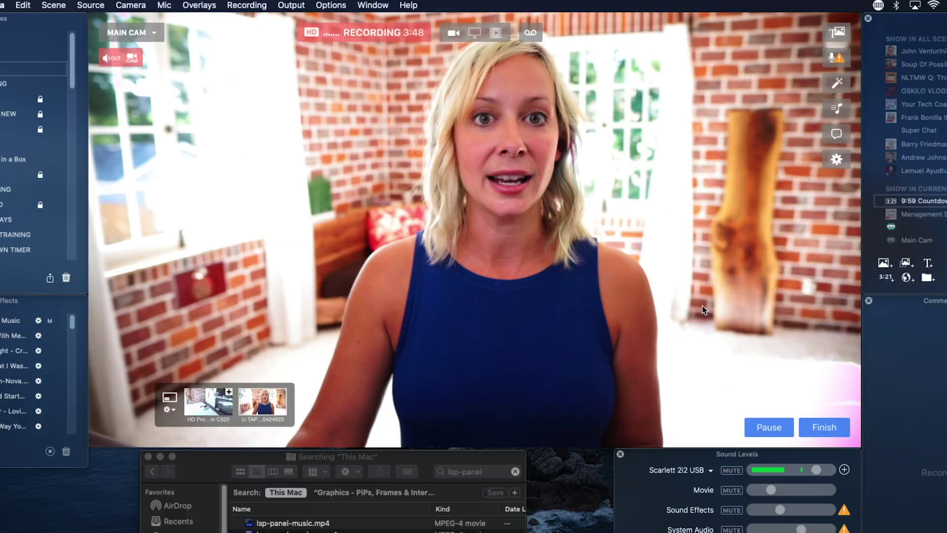
{"action": "mouse_move", "coordinate": [493, 309]}
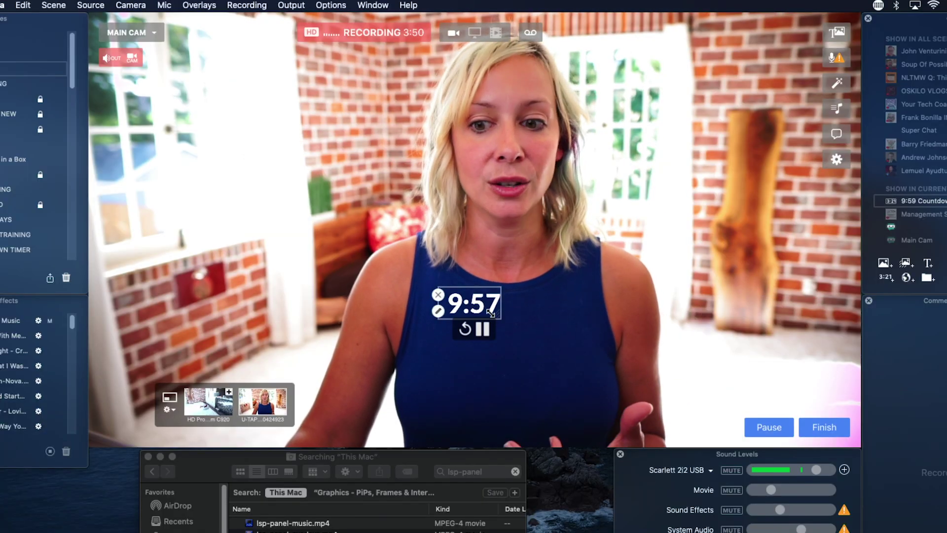
{"action": "left_click_drag", "start_coordinate": [494, 310], "coordinate": [600, 442]}
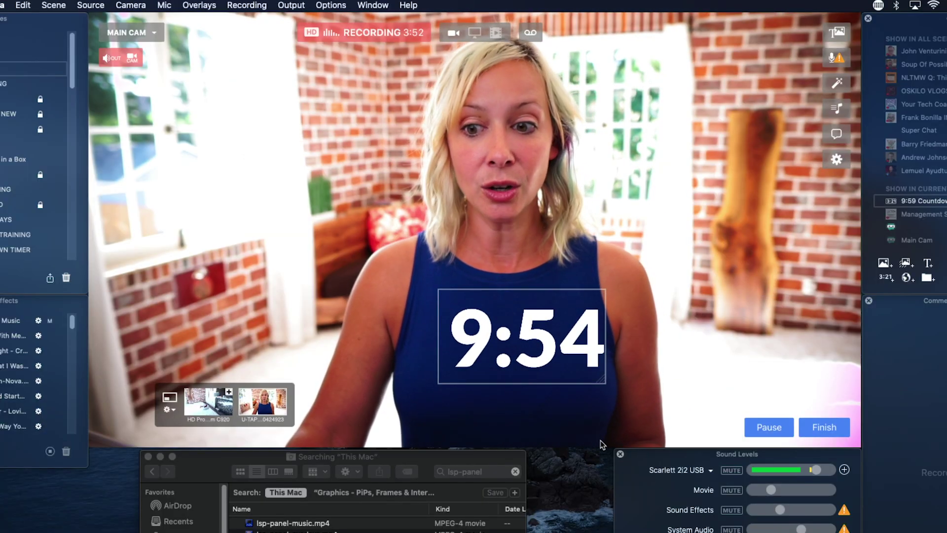
{"action": "left_click_drag", "start_coordinate": [542, 344], "coordinate": [527, 340]}
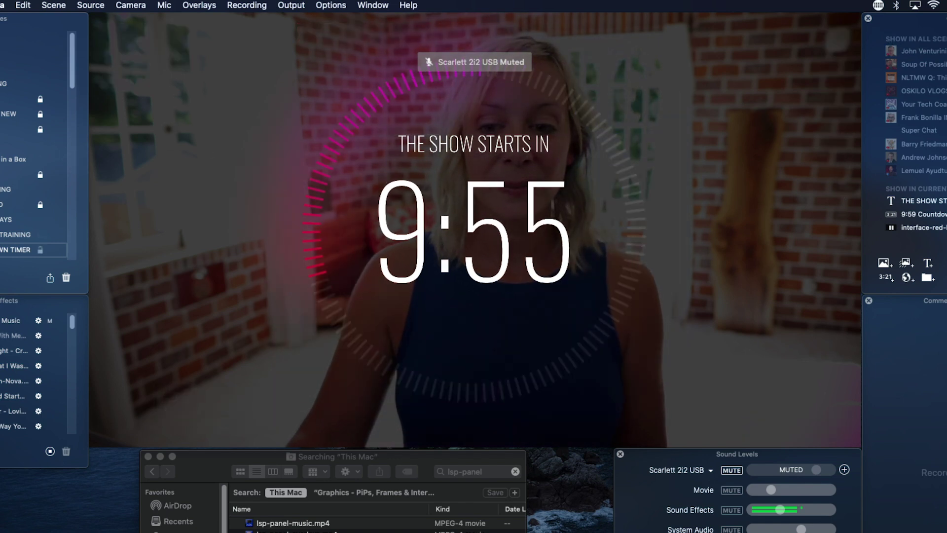
- Mute the Sound Effects channel, leaving system audio unmuted
{"action": "left_click", "coordinate": [736, 529]}
{"action": "left_click", "coordinate": [733, 529]}
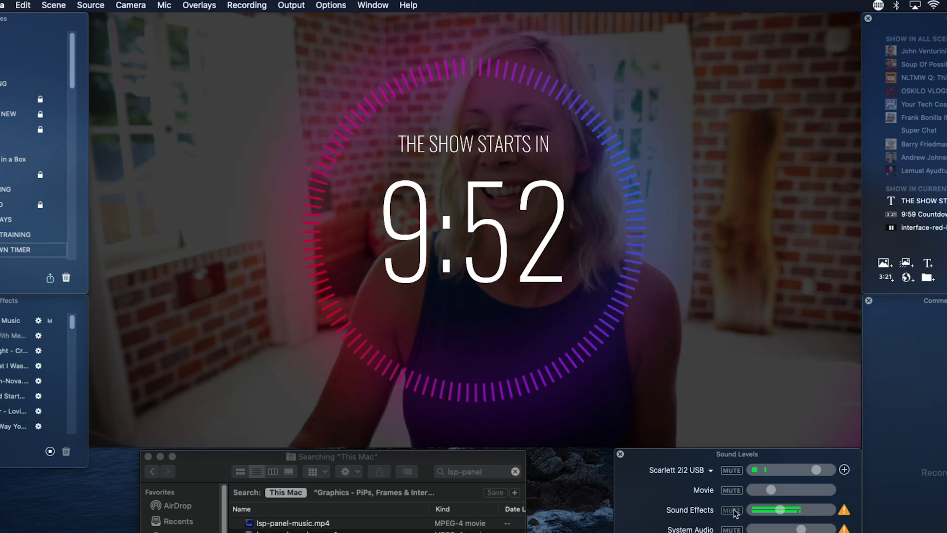
{"action": "left_click", "coordinate": [734, 509]}
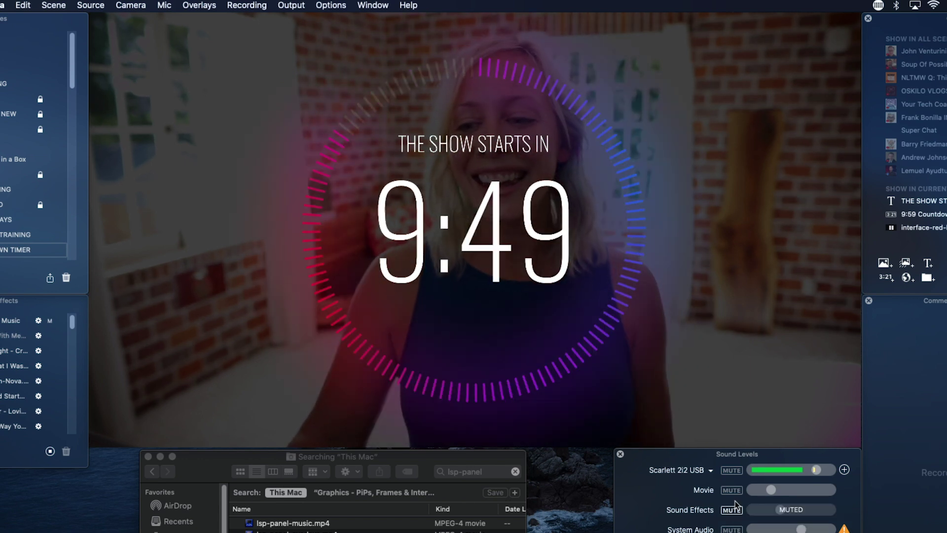
- Return to the Main Cam scene with the super+3 shortcut
{"action": "mouse_move", "coordinate": [610, 339]}
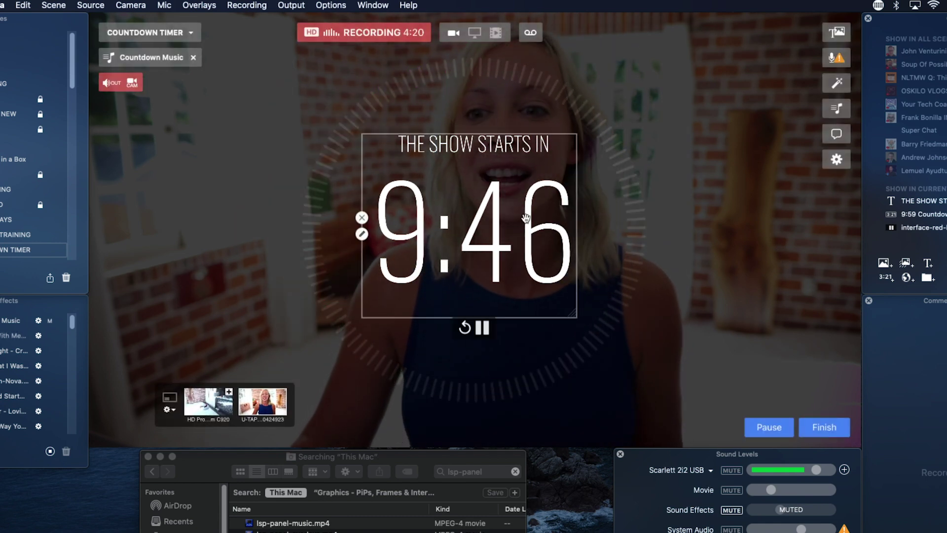
{"action": "mouse_move", "coordinate": [498, 148]}
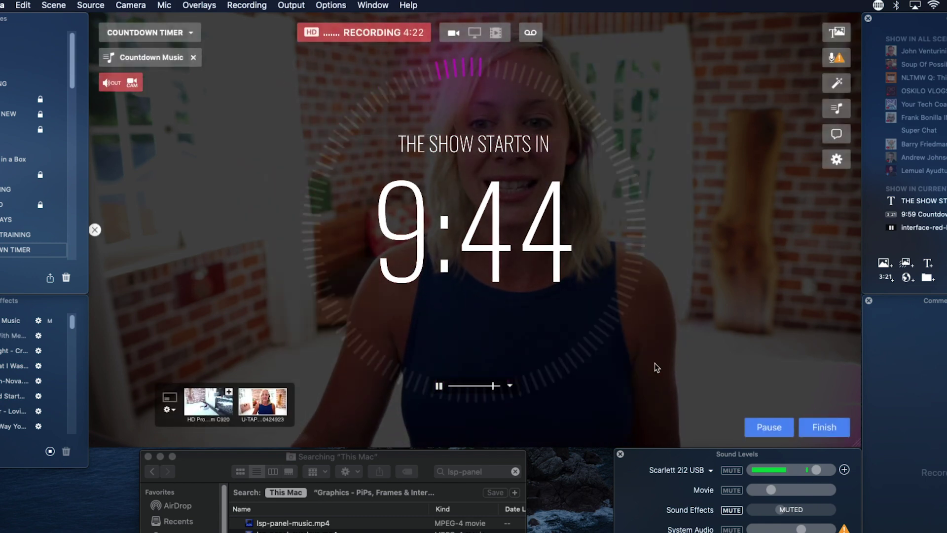
{"action": "key", "text": "super+3"}
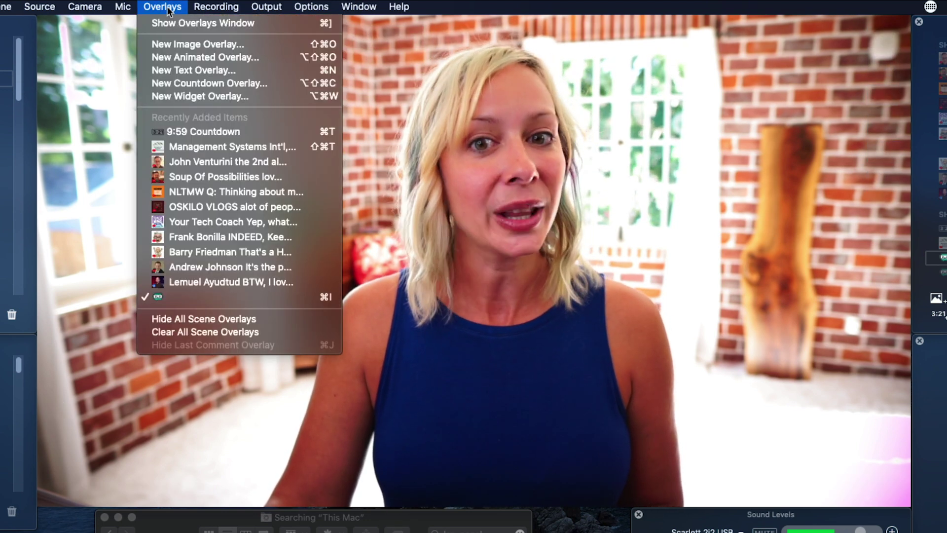
- Set up a Streamlabs widget overlay named Super Chats, height 500, at 30 FPS
{"action": "left_click", "coordinate": [189, 96]}
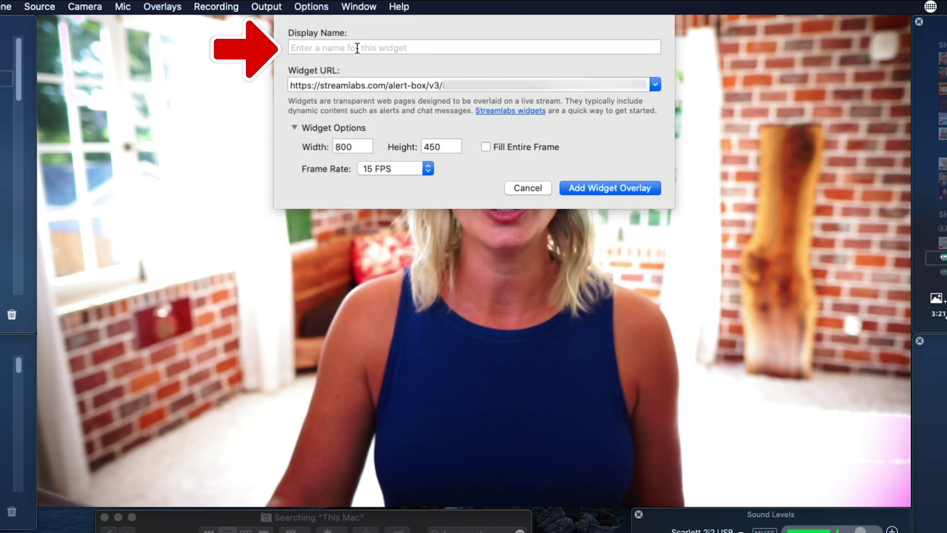
{"action": "type", "text": "Sup"}
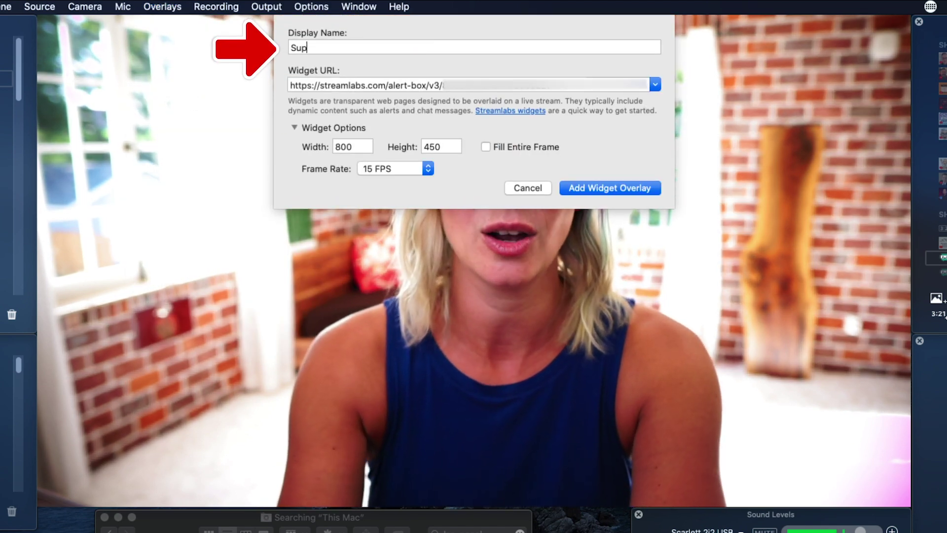
{"action": "type", "text": "er Chats"}
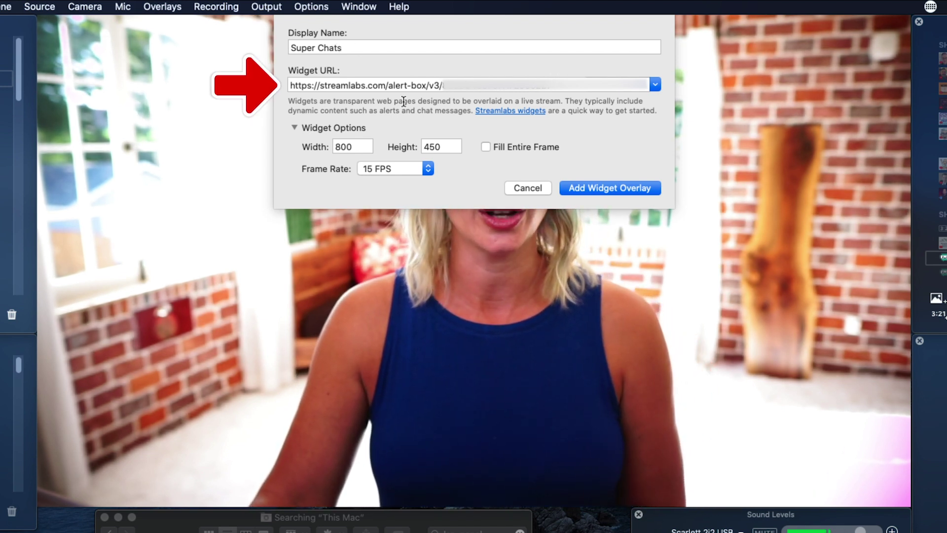
{"action": "type", "text": "500"}
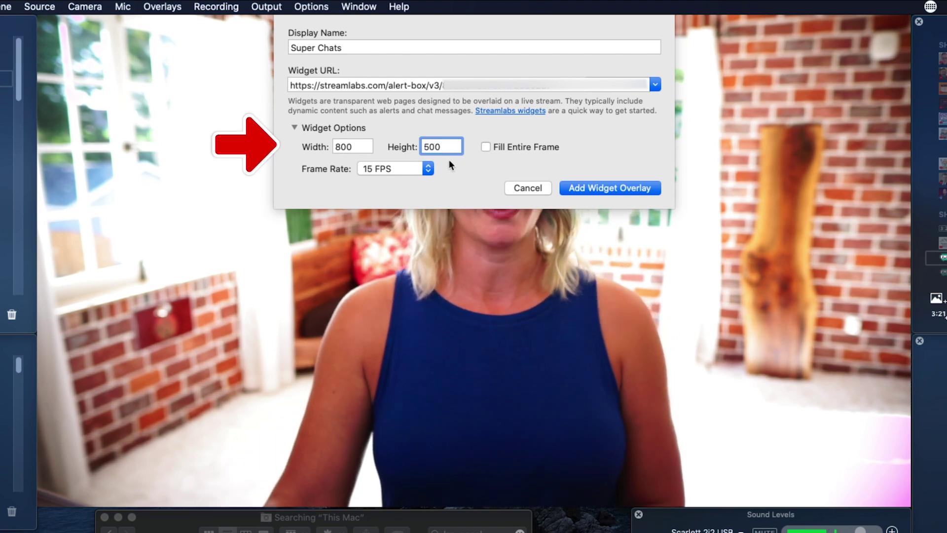
{"action": "left_click", "coordinate": [416, 156]}
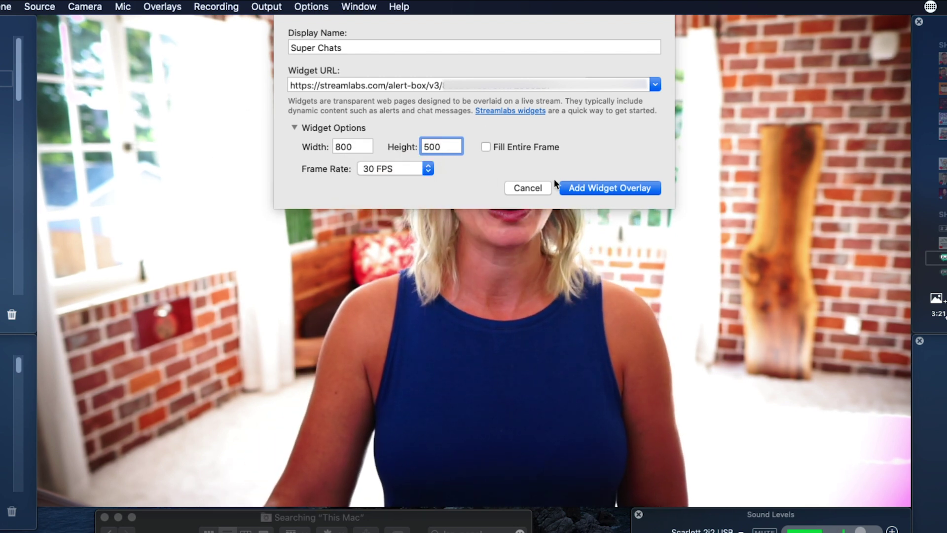
- Add the Super Chats widget, shift it up and right, and shrink its box
{"action": "left_click", "coordinate": [600, 176]}
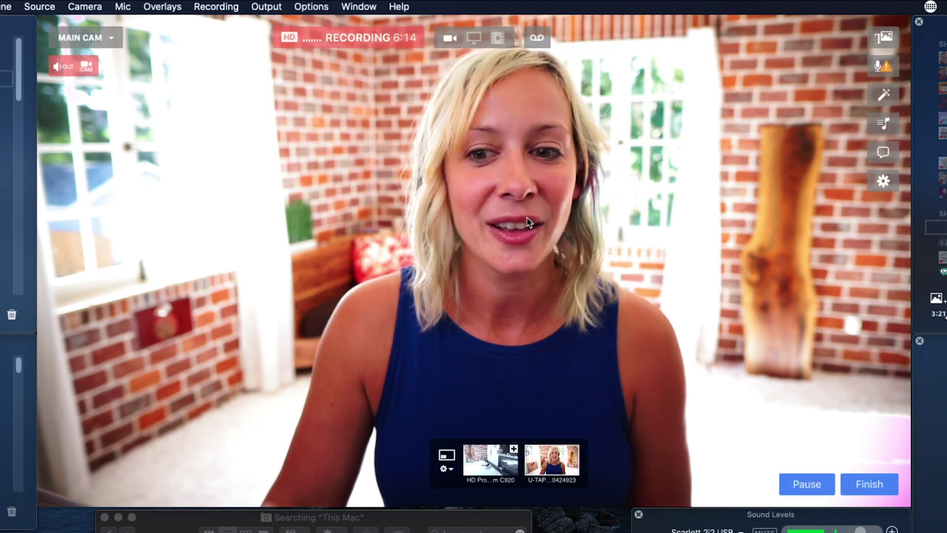
{"action": "mouse_move", "coordinate": [451, 259]}
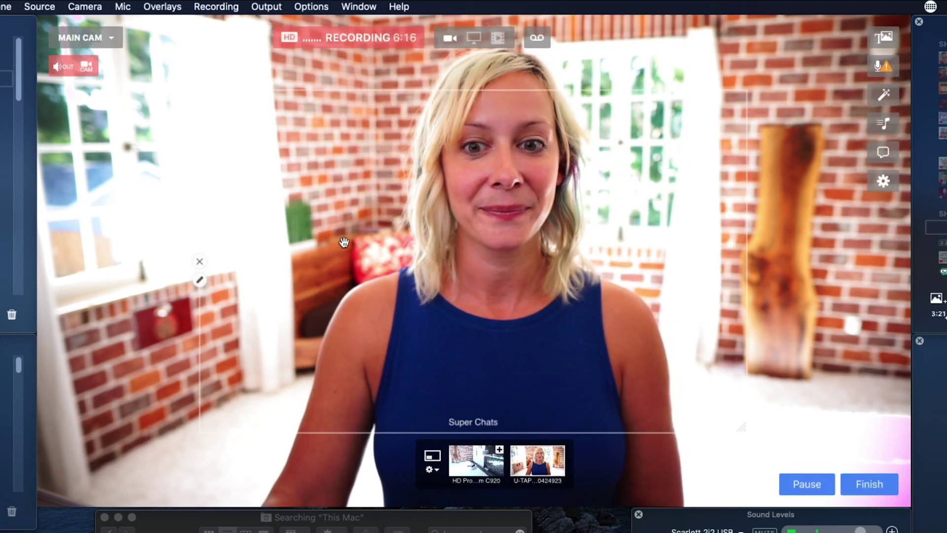
{"action": "left_click_drag", "start_coordinate": [452, 259], "coordinate": [501, 224]}
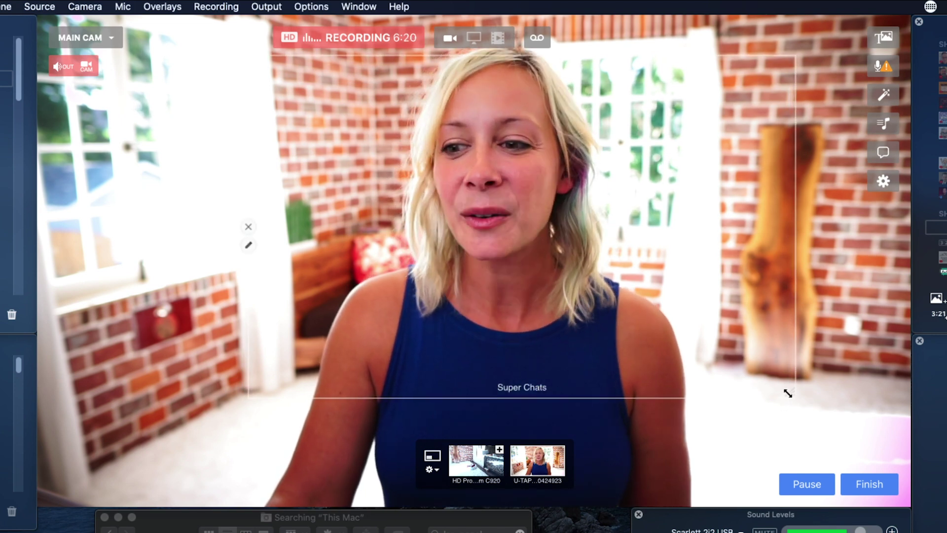
{"action": "left_click_drag", "start_coordinate": [787, 390], "coordinate": [681, 318]}
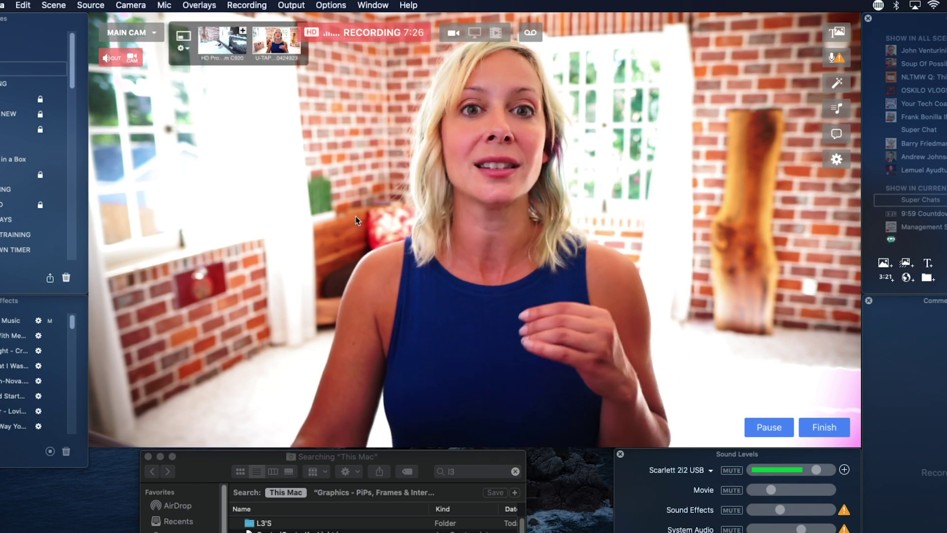
{"action": "left_click", "coordinate": [200, 6]}
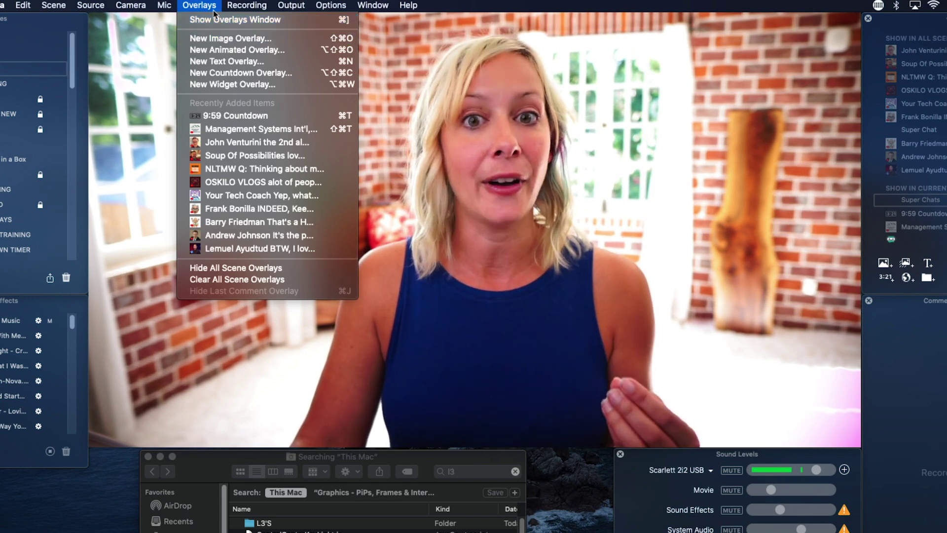
{"action": "left_click", "coordinate": [211, 7]}
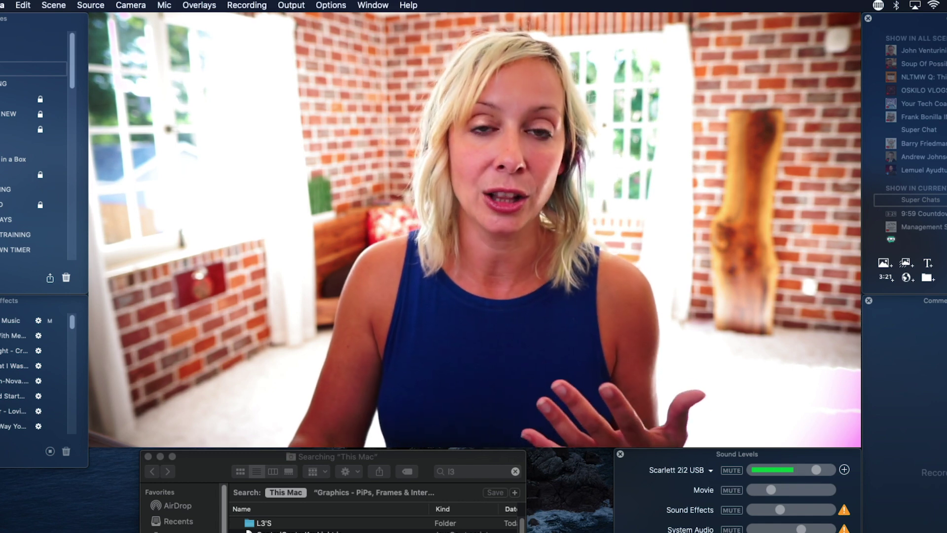
- Add the ecamm-studio 'CREATE YOUR STUDIO!' lower-third video, check its Auto-Play settings, then stop it after it plays
{"action": "left_click_drag", "start_coordinate": [264, 530], "coordinate": [387, 321]}
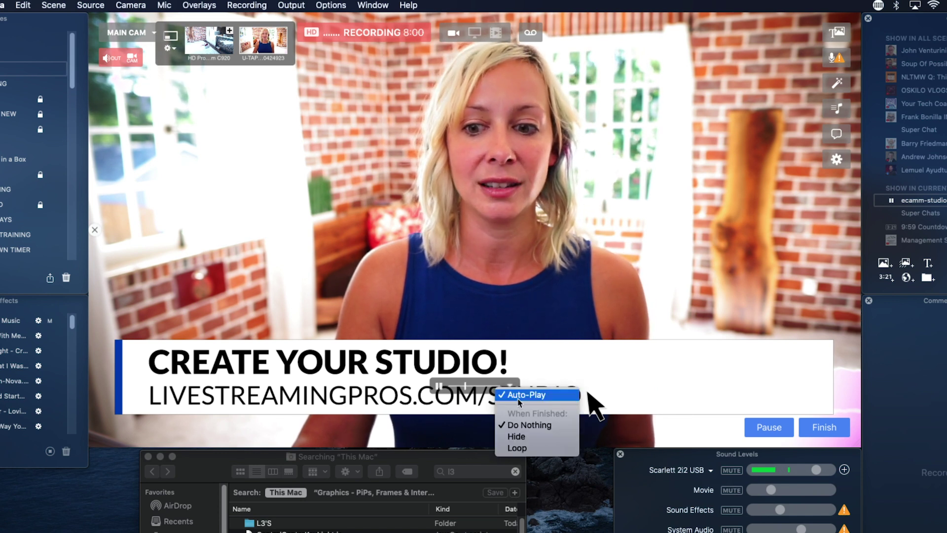
{"action": "left_click", "coordinate": [510, 260]}
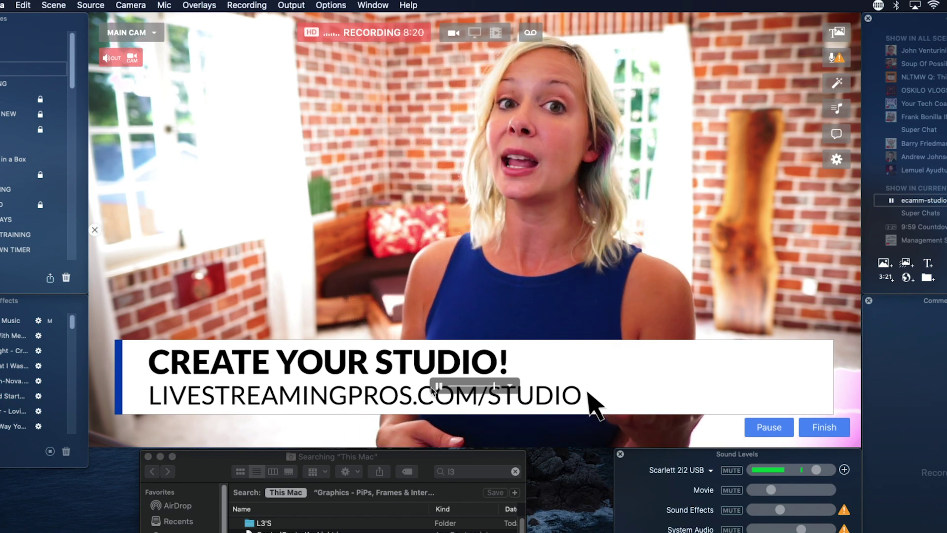
{"action": "left_click", "coordinate": [432, 388]}
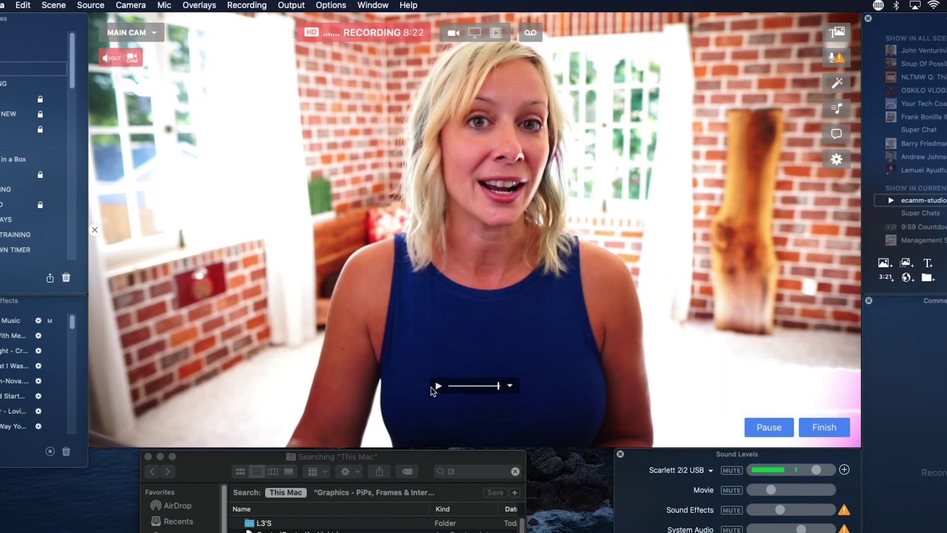